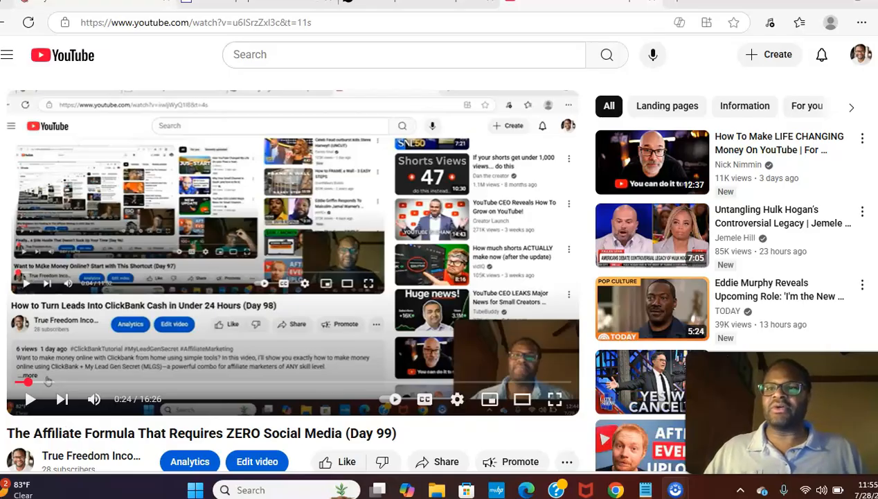
Switch to My Lead Gen Secret and reload its Account Overview home page
click(95, 4)
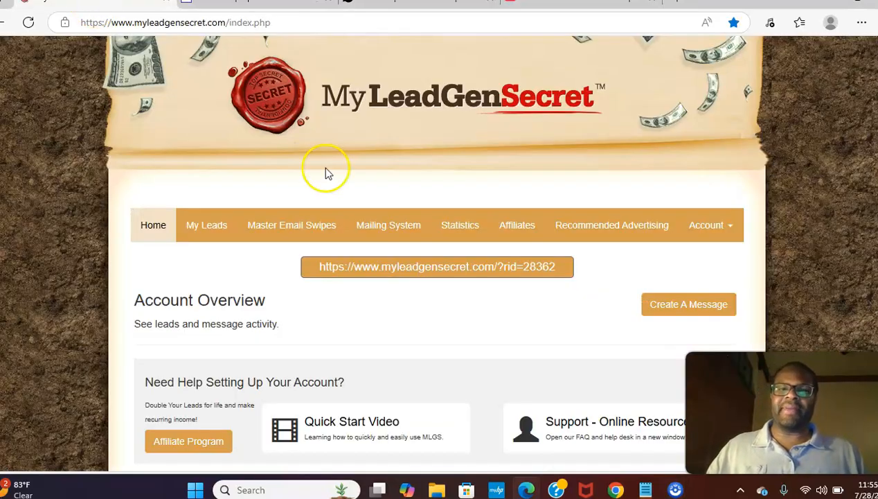
click(30, 25)
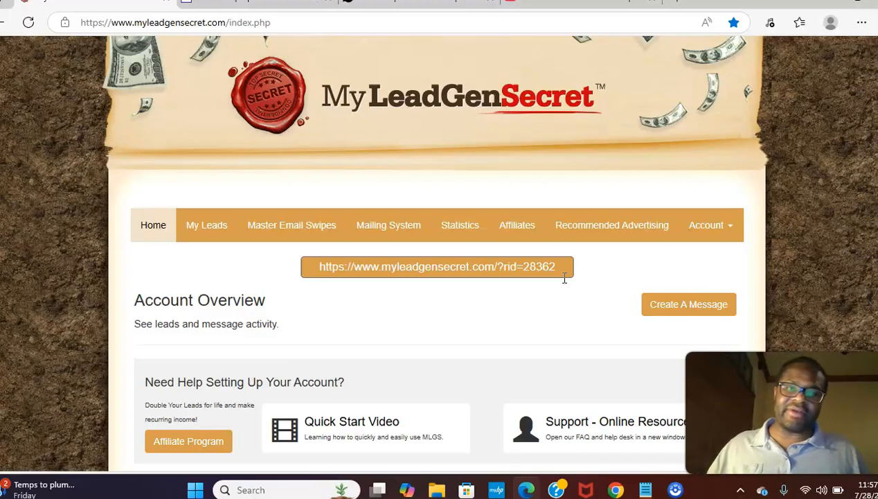
Scroll down to the past mailings' open and click stats table, then back up
scroll(565, 277, down, 15)
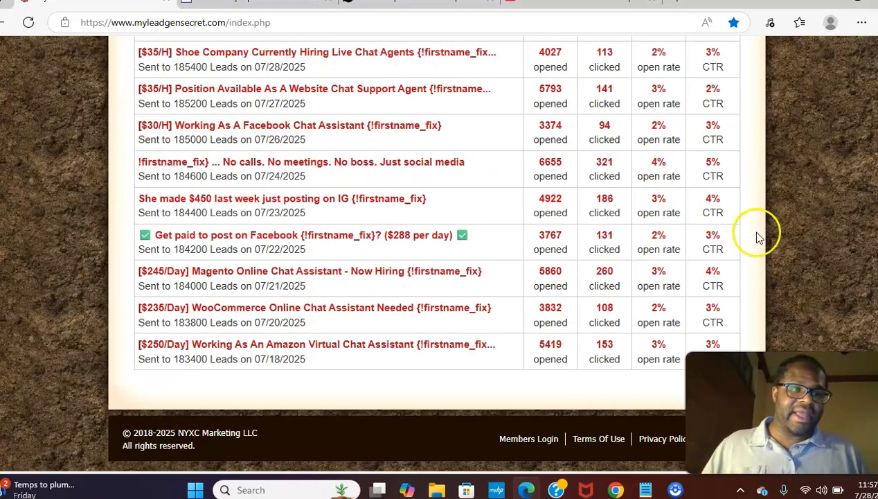
scroll(761, 239, up, 12)
scroll(437, 253, up, 1)
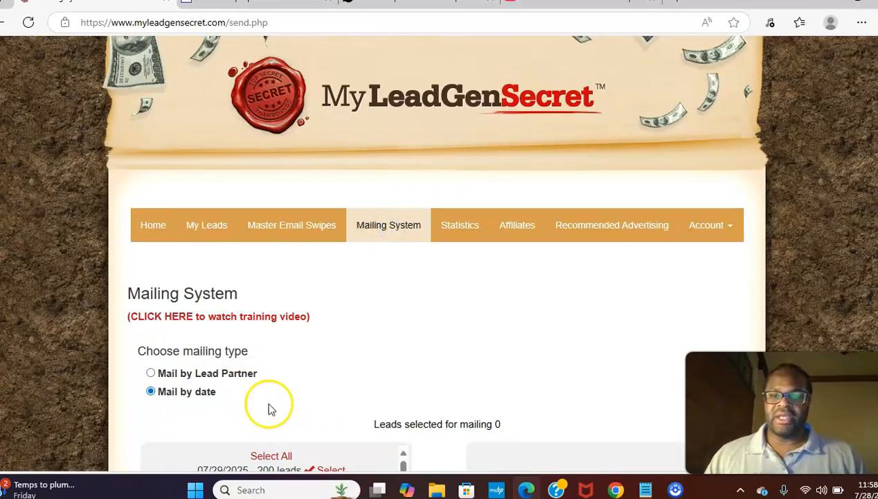
Use Select All under Mail by date so all 185600 leads are selected
click(265, 455)
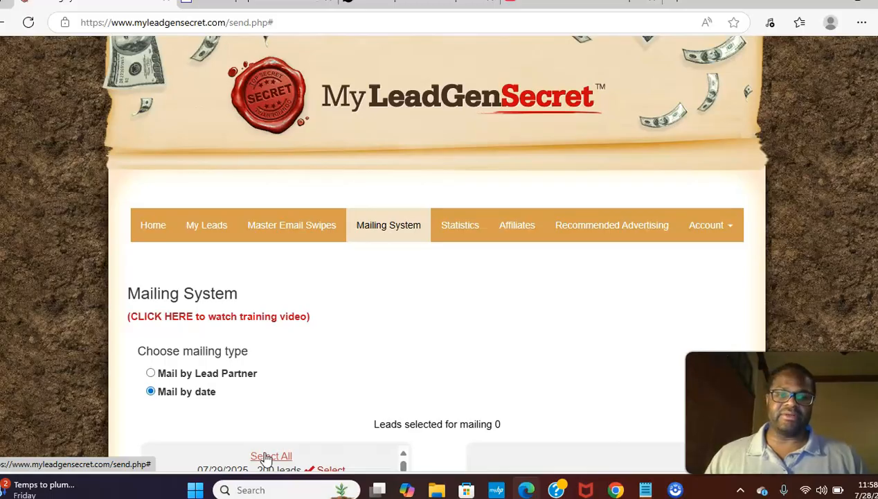
click(265, 455)
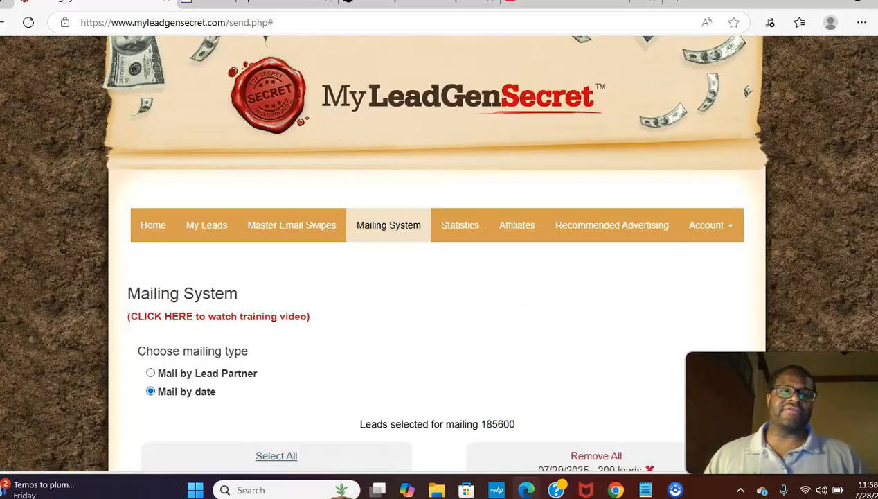
scroll(436, 277, down, 10)
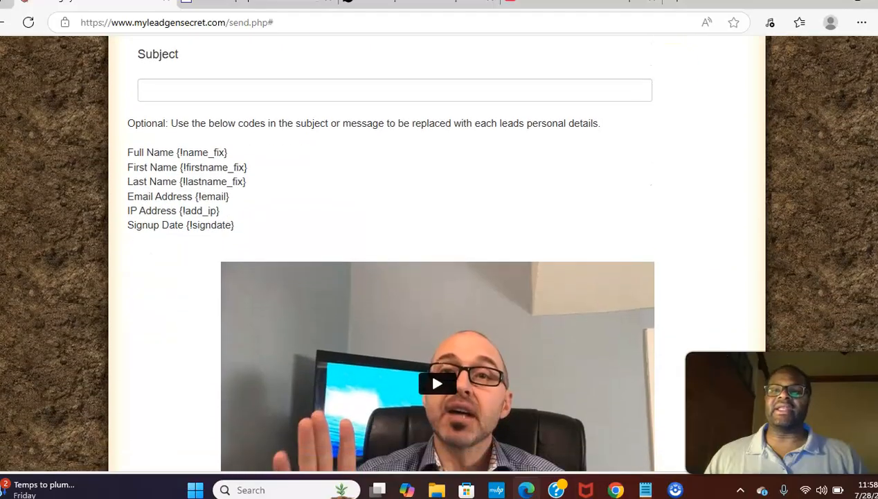
Check the 22:38 next-mailing wait notice and message body, then return to the Subject field
click(524, 80)
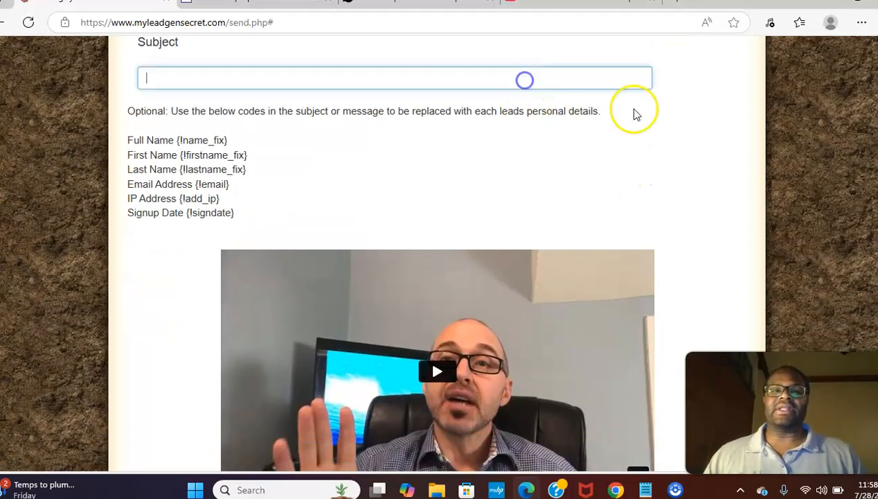
scroll(690, 302, down, 7)
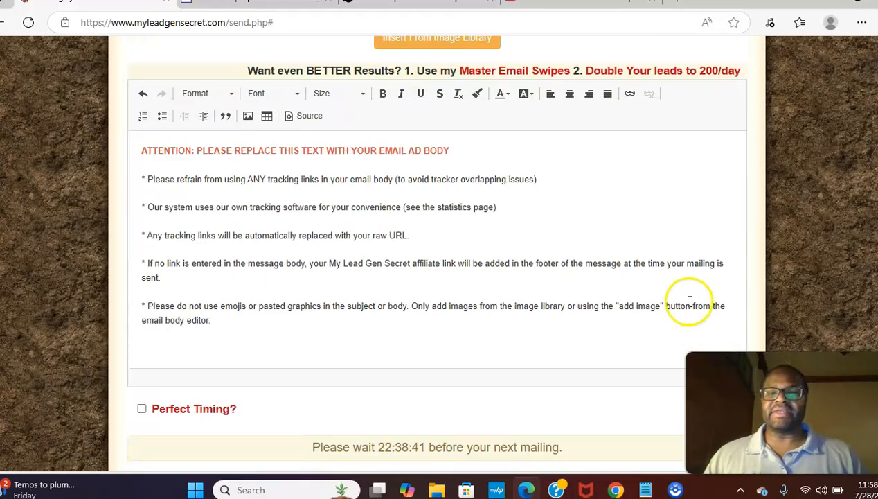
drag(563, 448, 179, 457)
drag(313, 443, 565, 447)
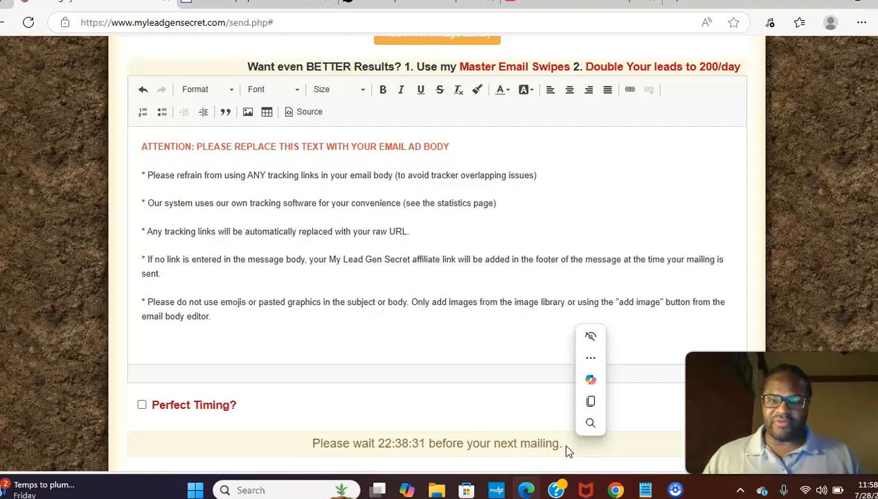
click(273, 389)
click(213, 326)
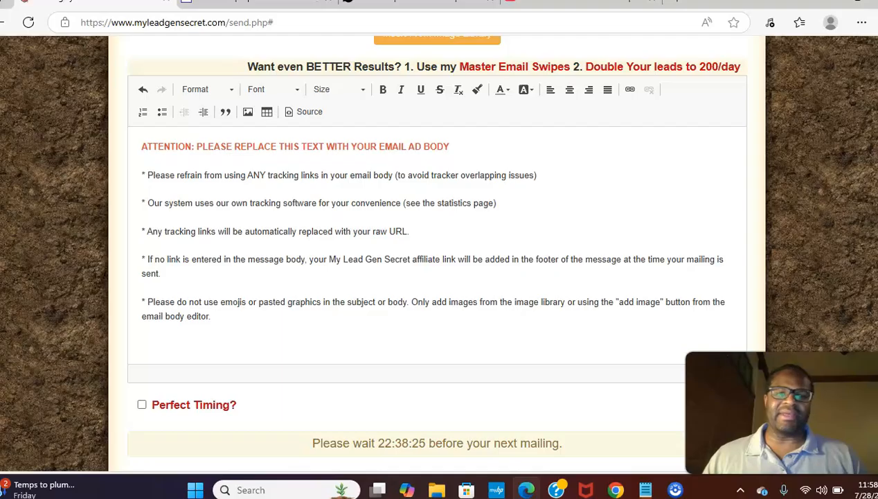
scroll(436, 249, up, 10)
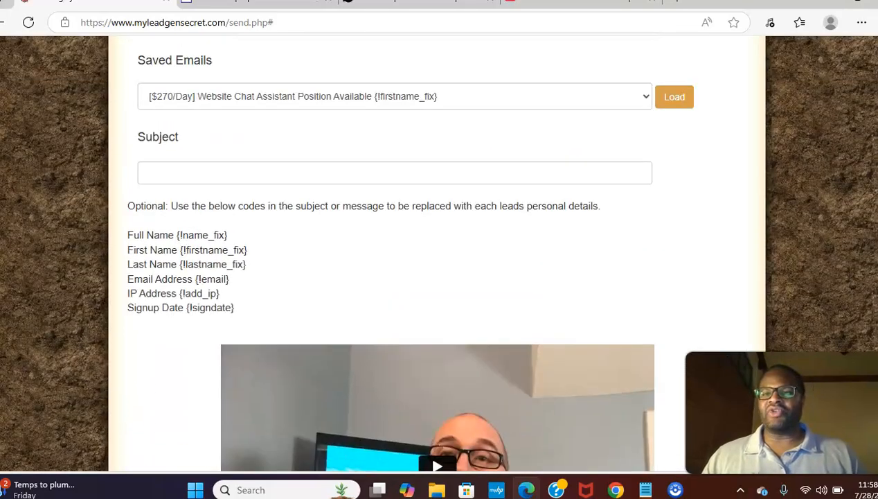
click(364, 176)
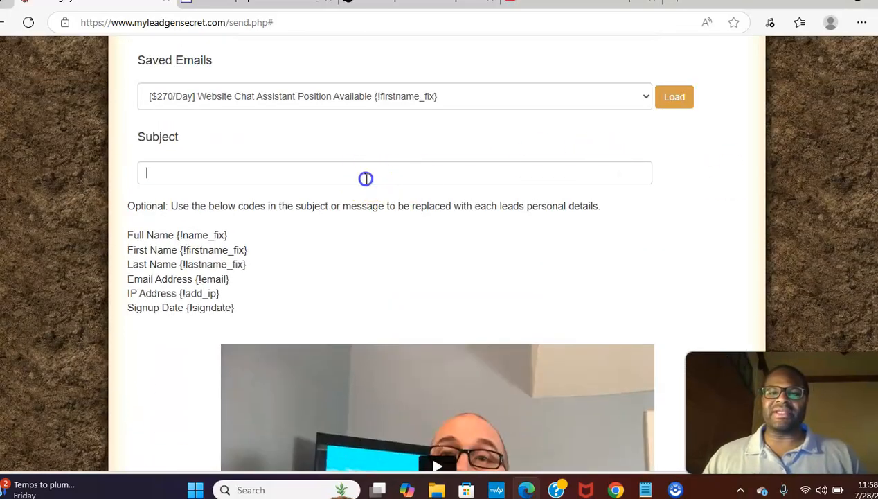
Switch to SocialSaleRep's affiliate email swipes page for the Biz-op offer
click(418, 5)
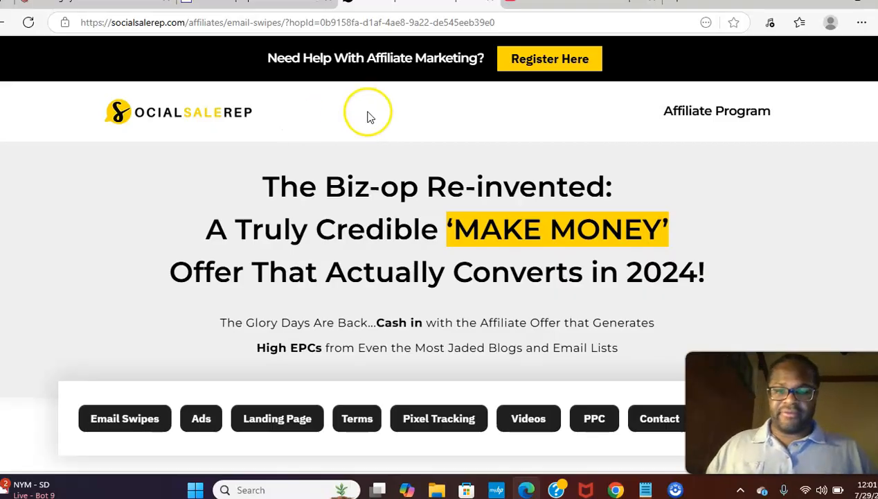
Expand Email 12 and select its subject 'Now Hiring: SquareSpace Online Assistant ($256.00 per day)'
click(115, 425)
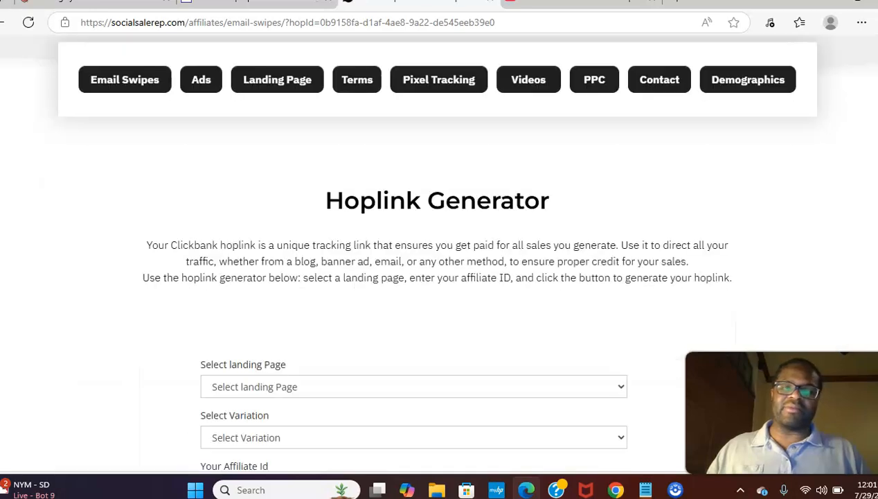
scroll(784, 296, down, 2)
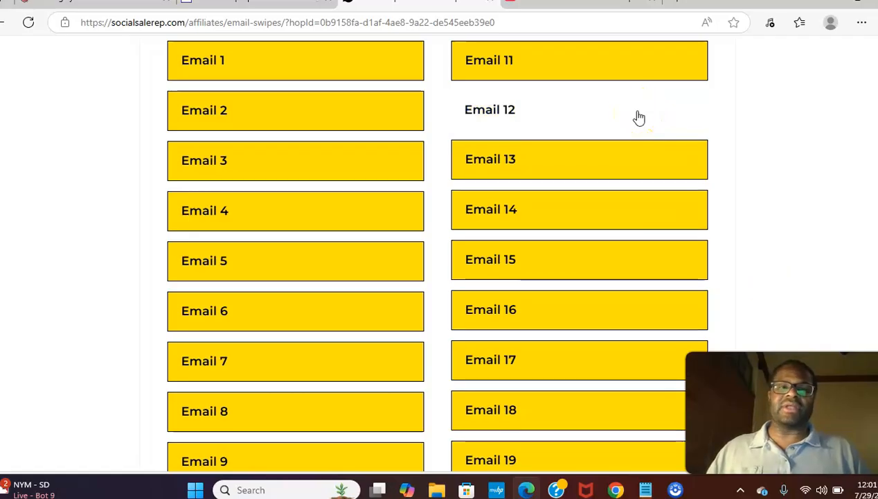
click(639, 118)
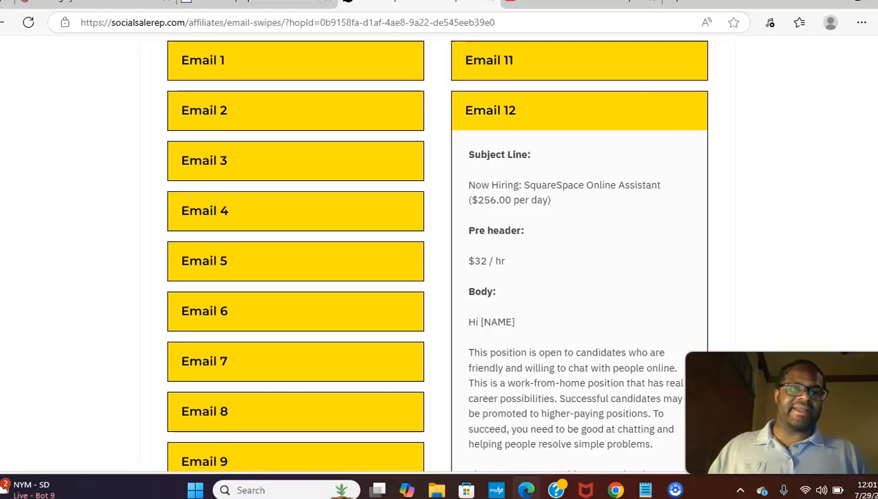
scroll(434, 251, down, 1)
drag(551, 133, 471, 126)
key(ctrl+c)
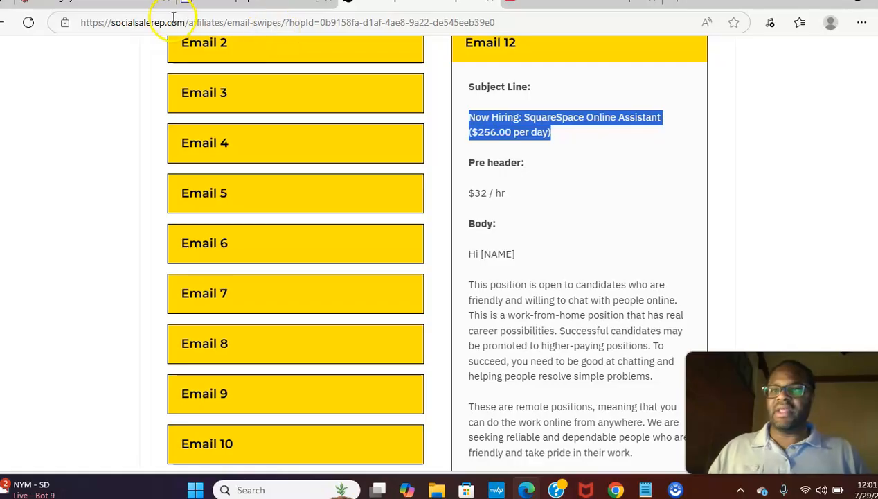
Paste the Email 12 subject line into the mailing Subject and tick Perfect Timing
click(149, 4)
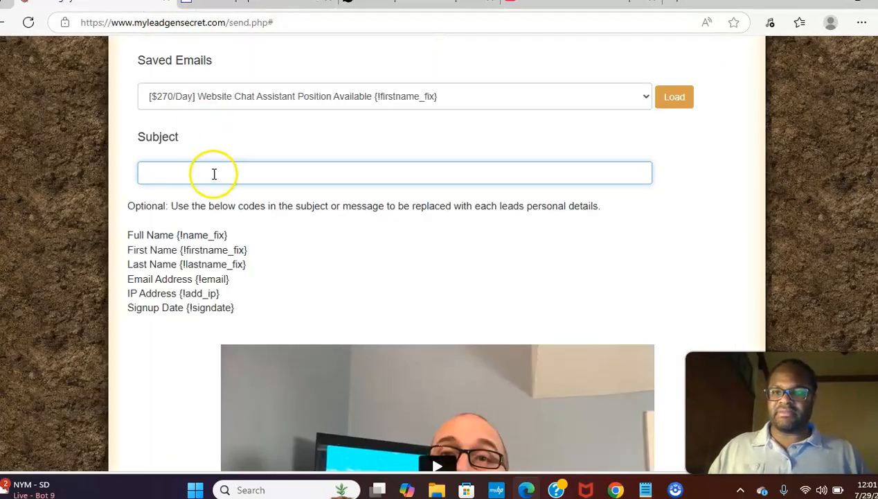
key(ctrl+v)
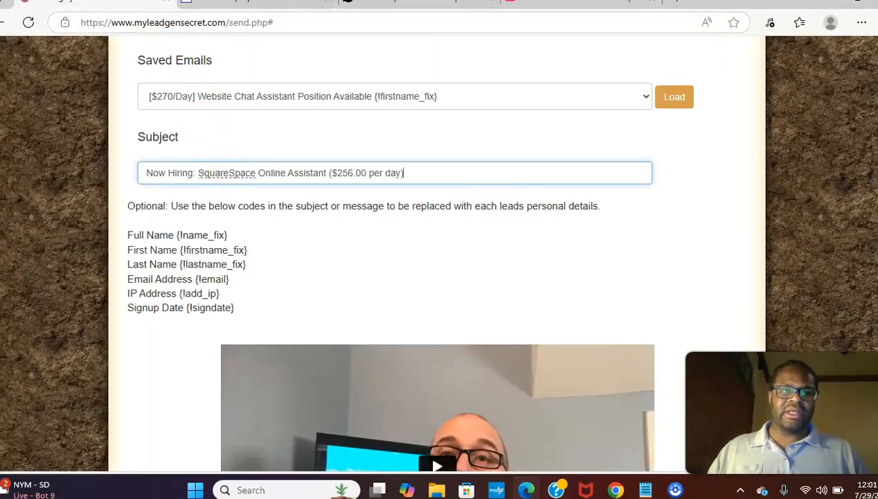
scroll(323, 447, down, 10)
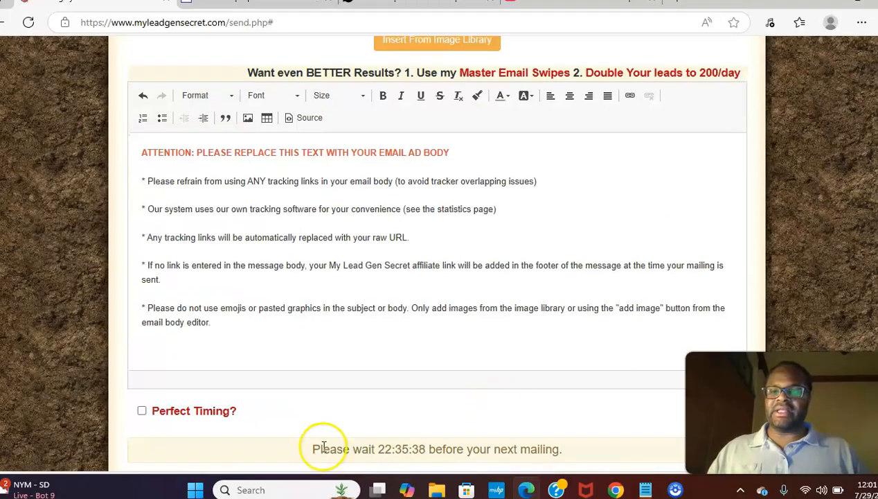
click(142, 411)
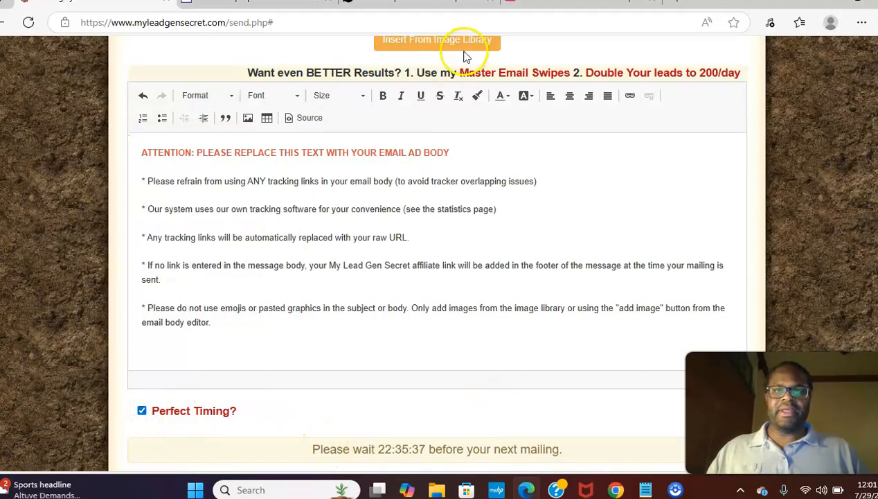
click(430, 4)
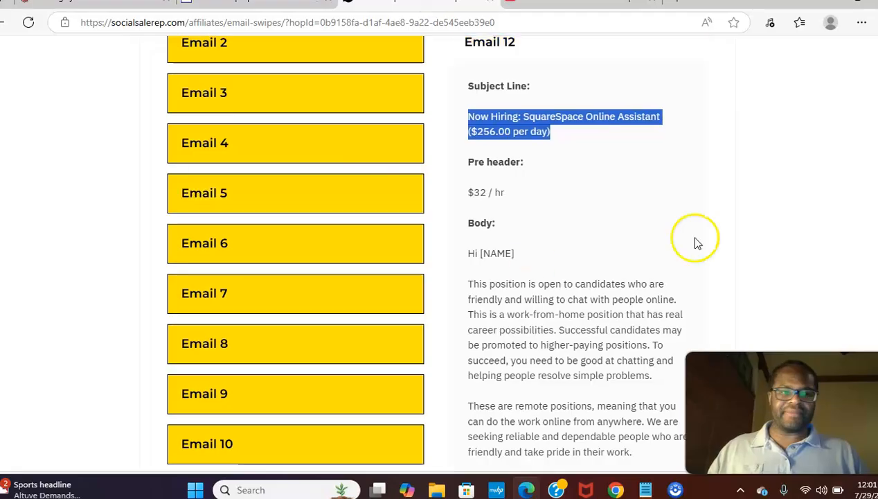
Copy the Email 12 swipe body and paste it over the placeholder message body
scroll(606, 194, down, 3)
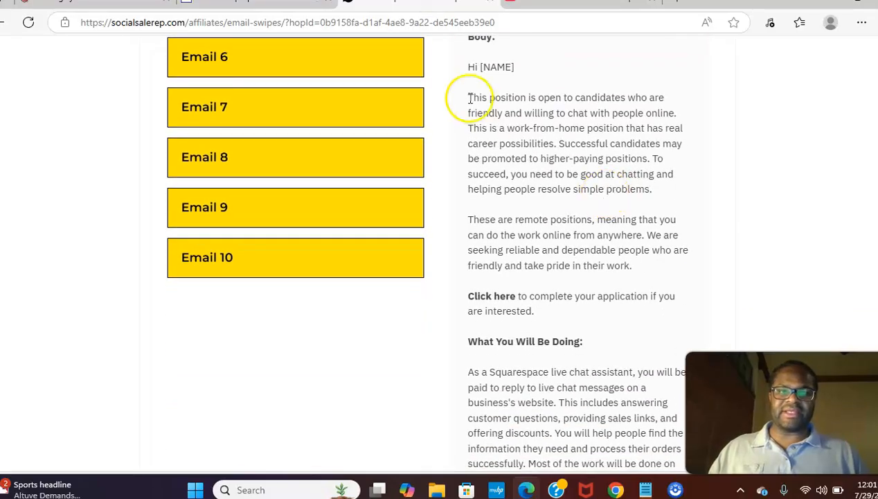
mouse_move(468, 67)
mouse_down()
mouse_move(520, 201)
mouse_move(553, 462)
mouse_move(572, 453)
mouse_move(565, 475)
mouse_move(571, 190)
mouse_move(538, 135)
mouse_move(539, 151)
mouse_up()
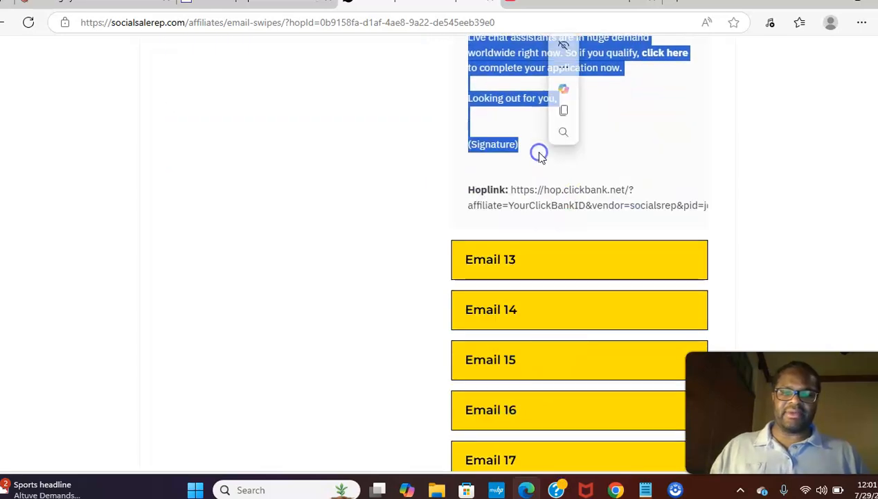
click(137, 5)
click(233, 331)
key(ctrl+a)
key(ctrl+v)
key(BackSpace)
key(BackSpace)
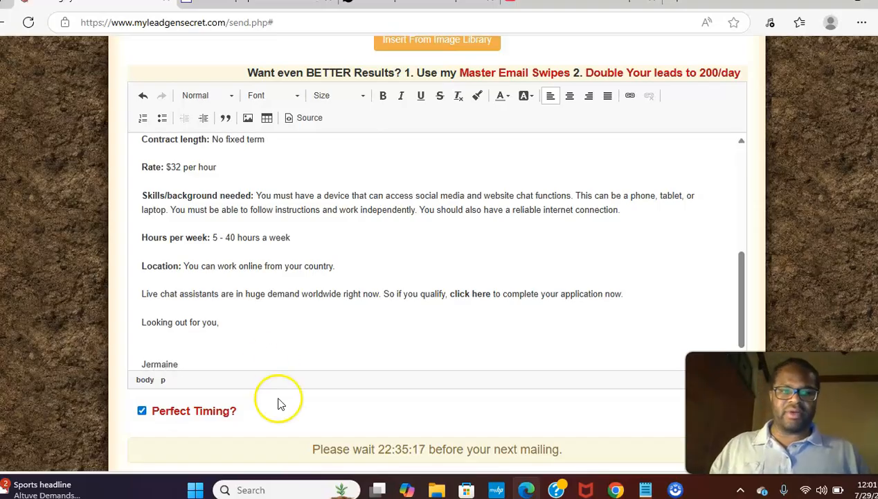
drag(736, 305, 733, 151)
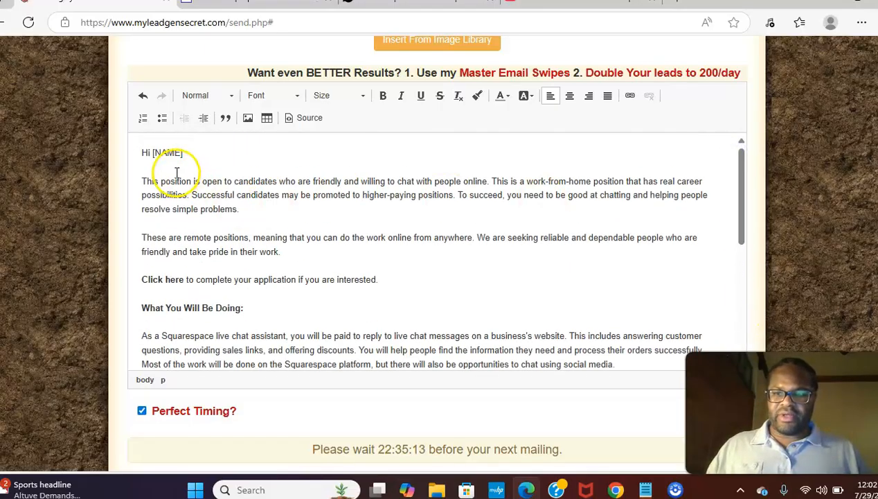
Paste the {!firstname_fix} merge code over [NAME] so the greeting reads 'Hi {!firstname_fix}'
scroll(436, 249, up, 7)
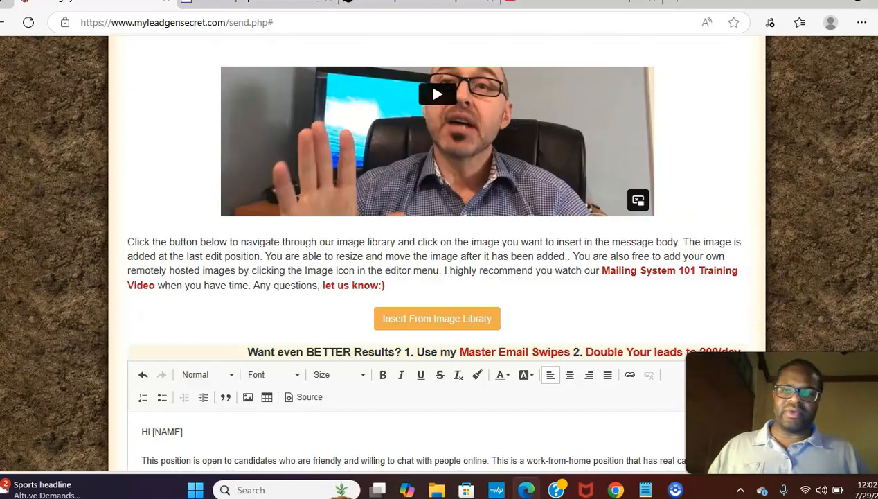
drag(248, 184, 180, 184)
key(ctrl+c)
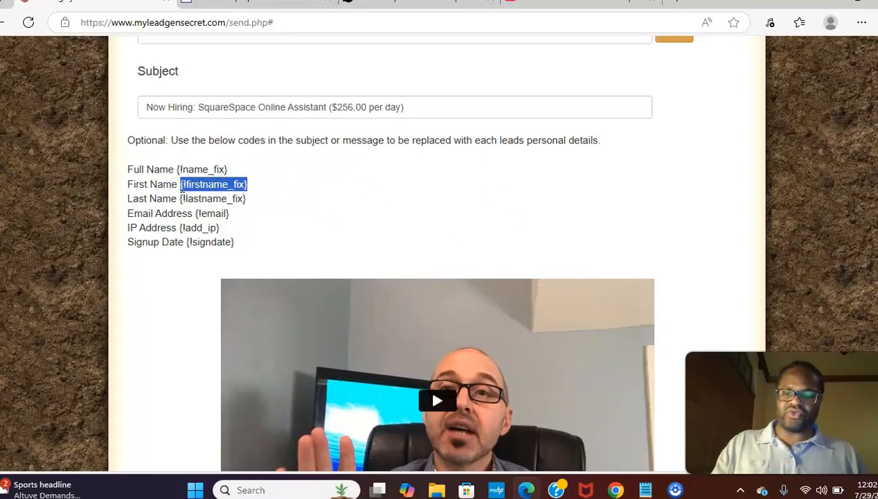
scroll(500, 295, down, 7)
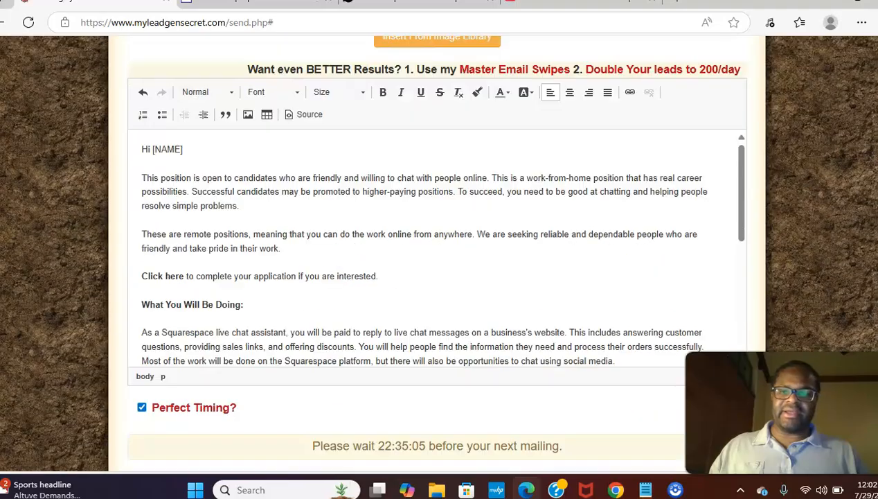
drag(184, 149, 158, 144)
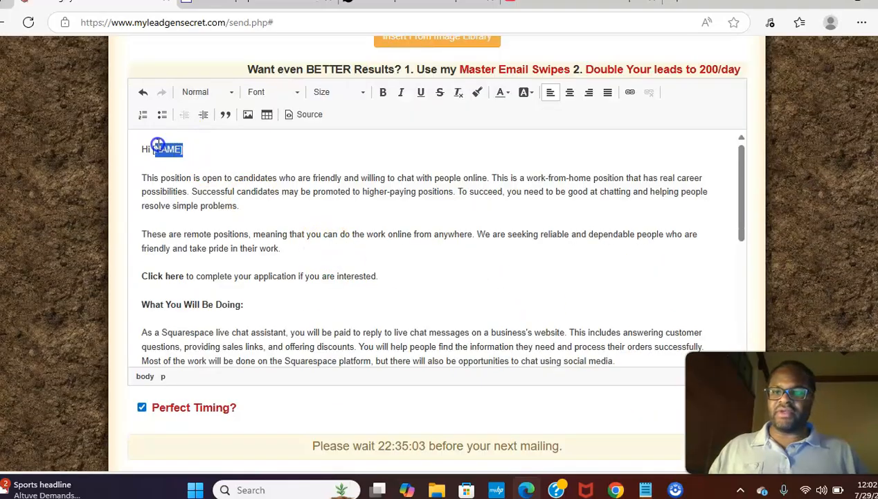
key(ctrl+v)
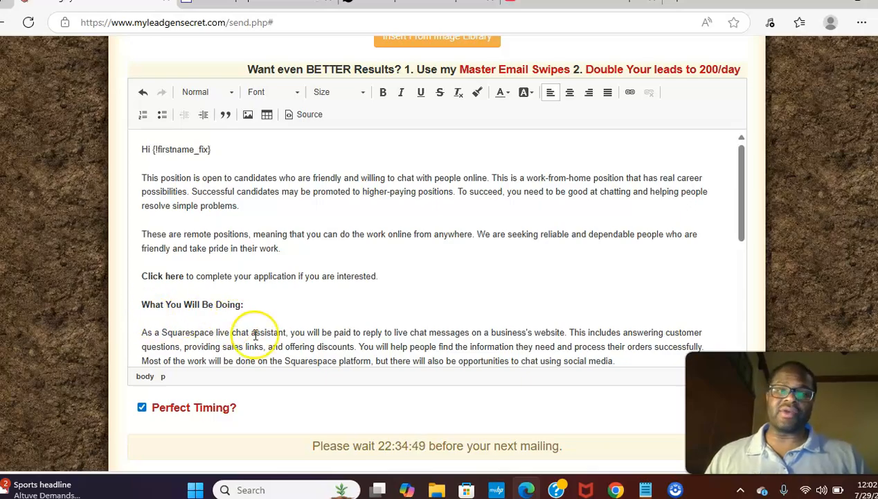
Select the sentence 'Click here to complete your application if you are interested.' in the body
click(744, 177)
mouse_move(744, 177)
mouse_down()
mouse_move(710, 305)
mouse_move(718, 249)
mouse_move(696, 177)
mouse_move(694, 264)
mouse_move(675, 188)
mouse_up()
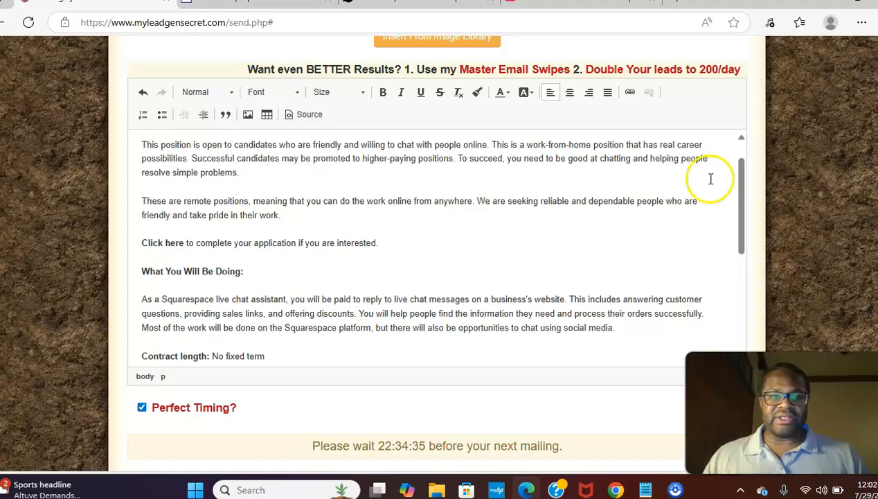
drag(739, 189, 719, 193)
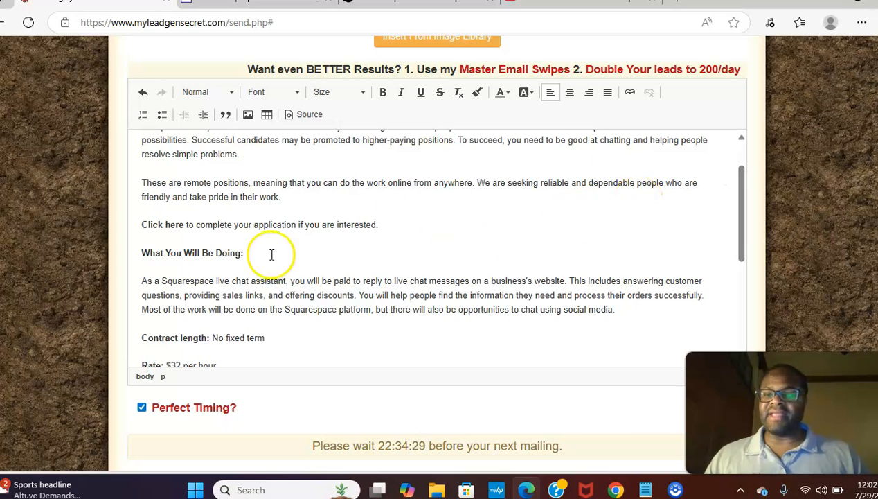
click(143, 224)
drag(180, 225, 378, 228)
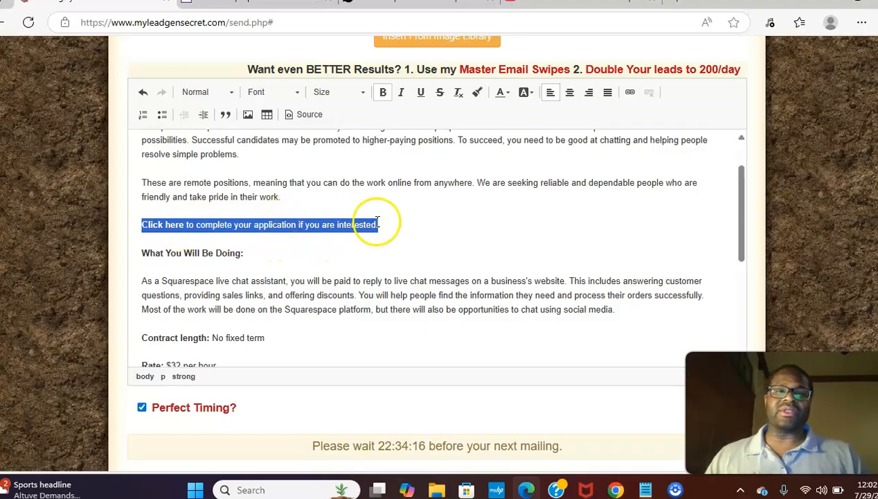
Open the link settings and paste the ClickBank hoplink copied from the SocialSaleRep swipe page
click(629, 94)
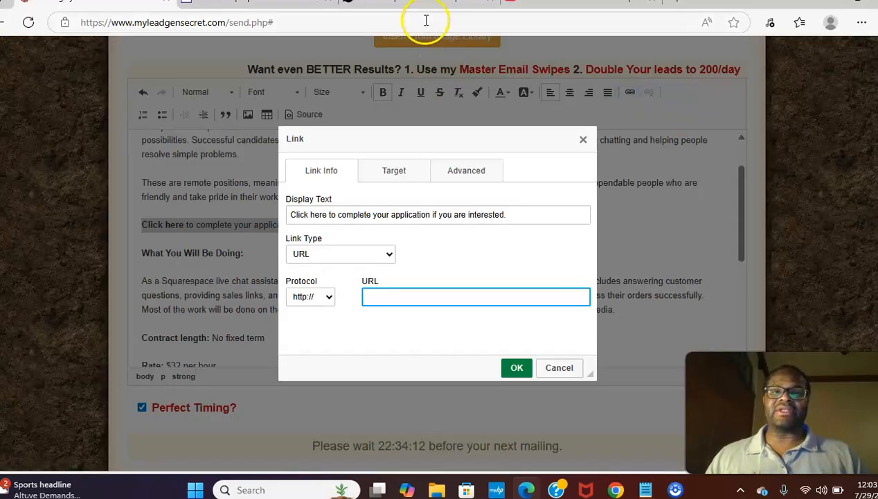
click(419, 5)
drag(513, 189, 519, 215)
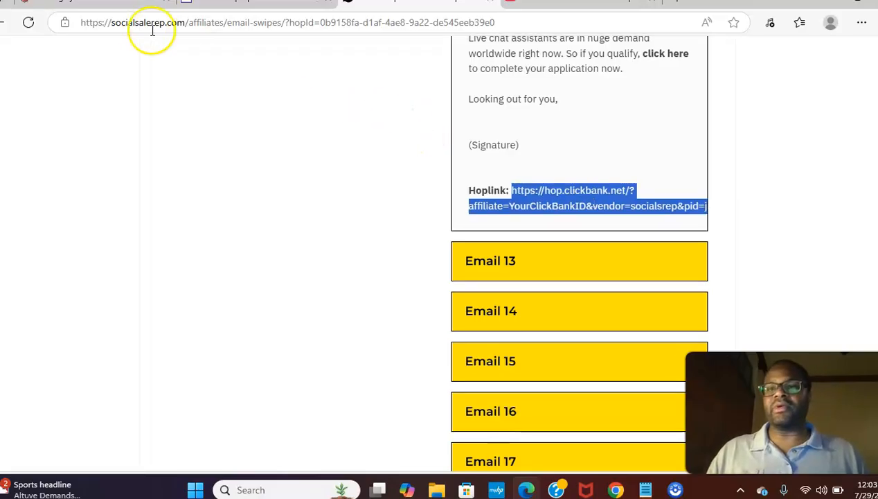
click(123, 8)
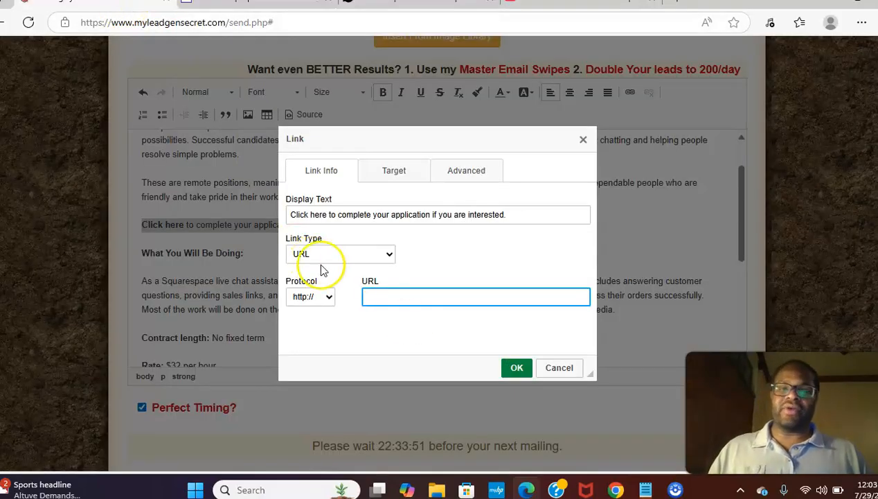
key(ctrl+v)
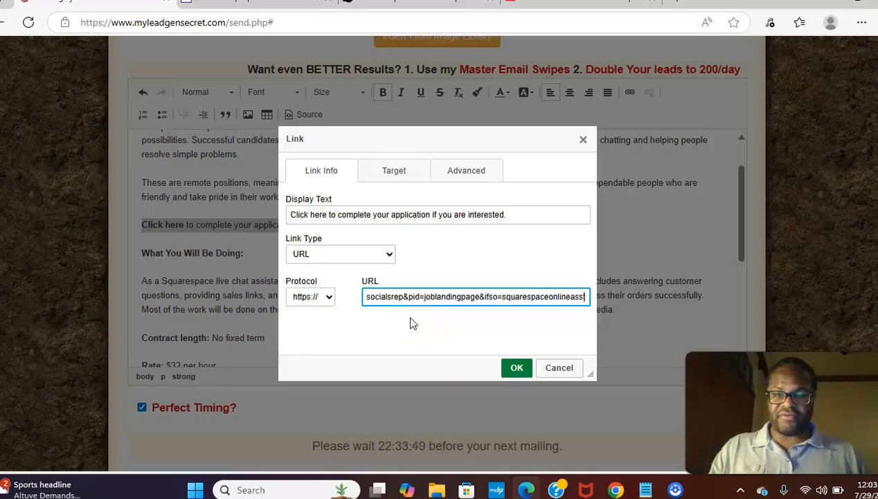
Replace YourClickBankID in the hoplink with your own ClickBank affiliate ID and confirm the link
drag(460, 297, 354, 297)
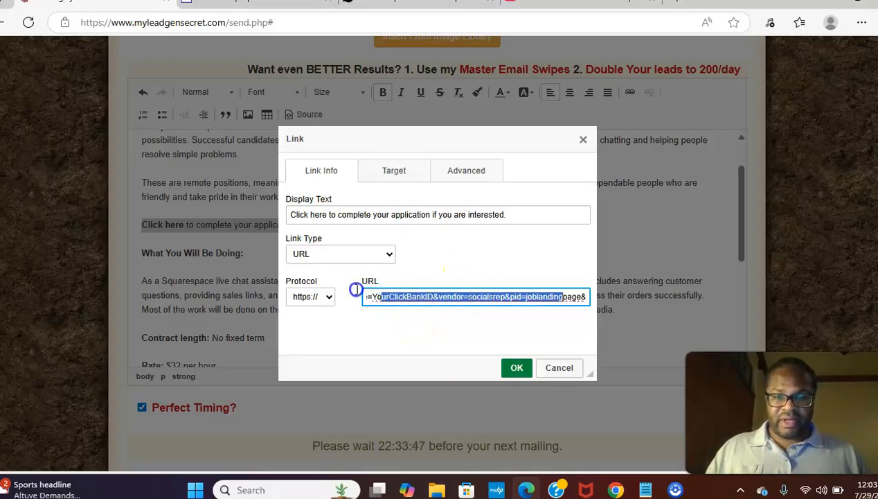
click(502, 296)
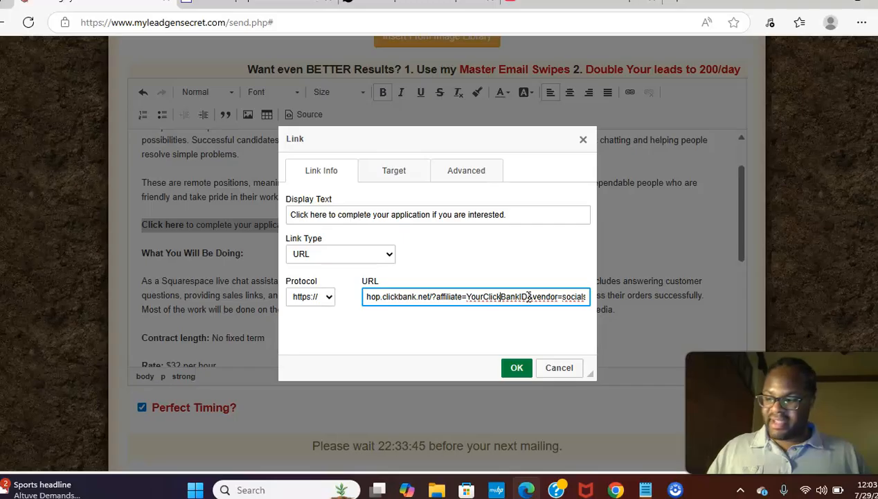
drag(528, 296, 501, 296)
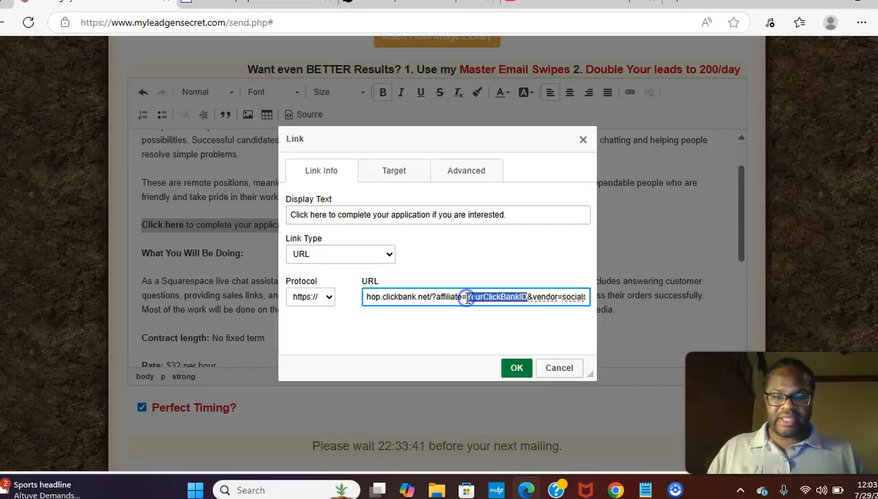
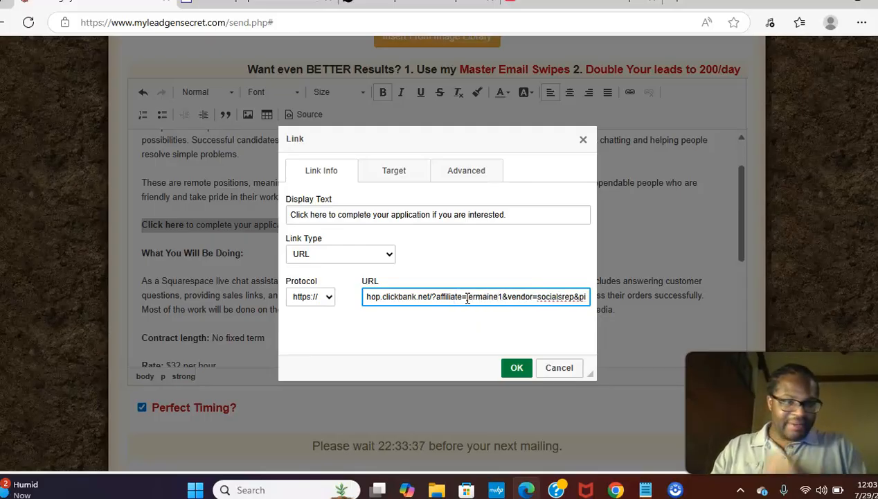
click(516, 367)
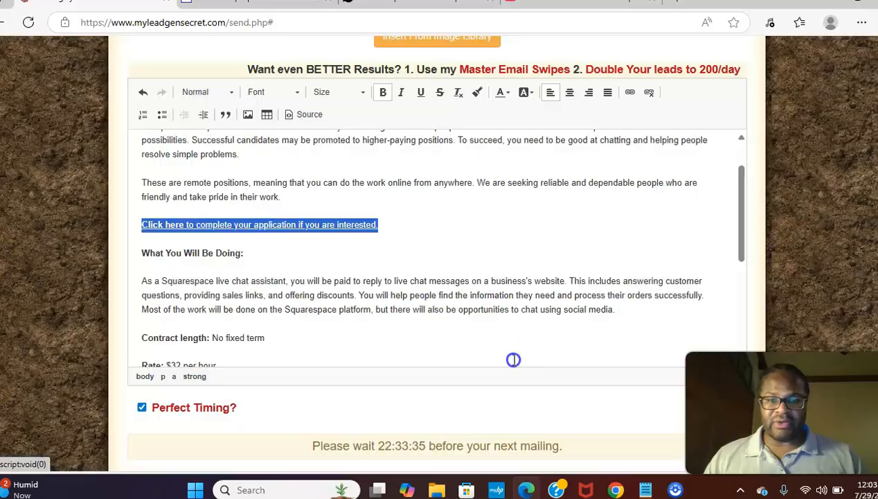
click(441, 299)
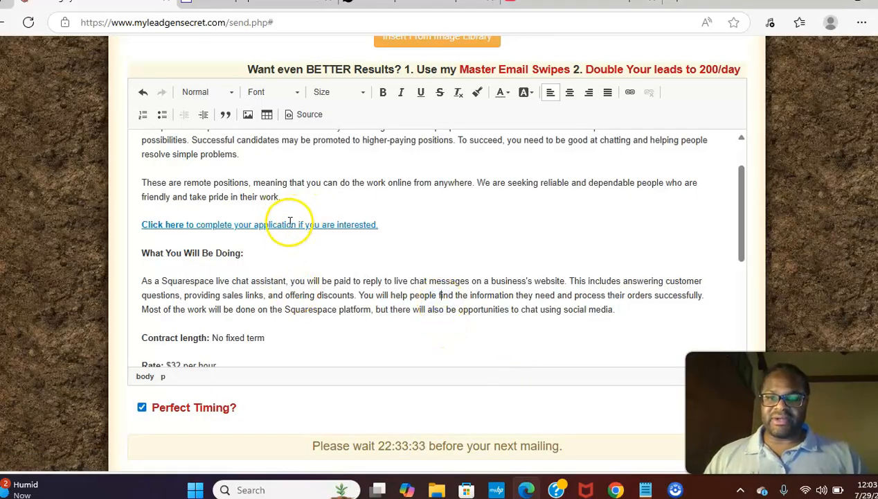
Link the 'click here to complete your application now.' sentence to the hoplink, replacing YourClickBankID with the member's affiliate ID
drag(747, 219, 744, 349)
drag(450, 276, 626, 275)
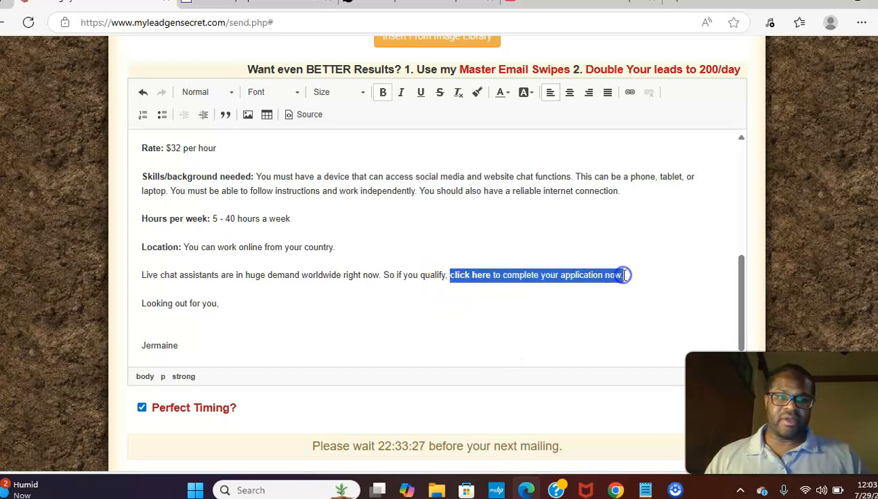
click(631, 93)
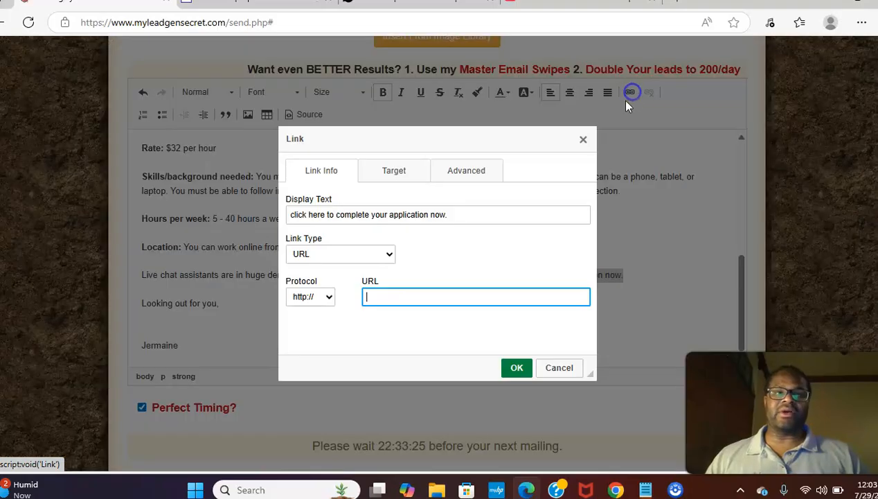
key(ctrl+v)
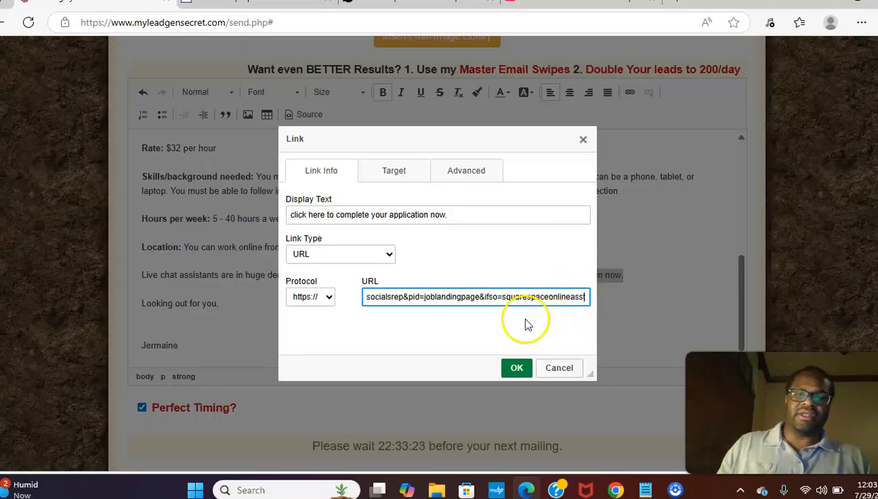
drag(486, 296, 337, 298)
click(521, 296)
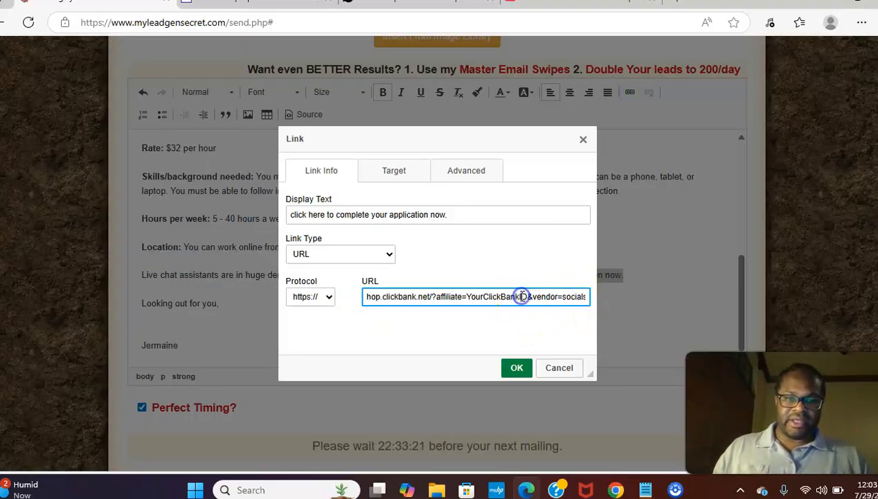
drag(526, 296, 485, 297)
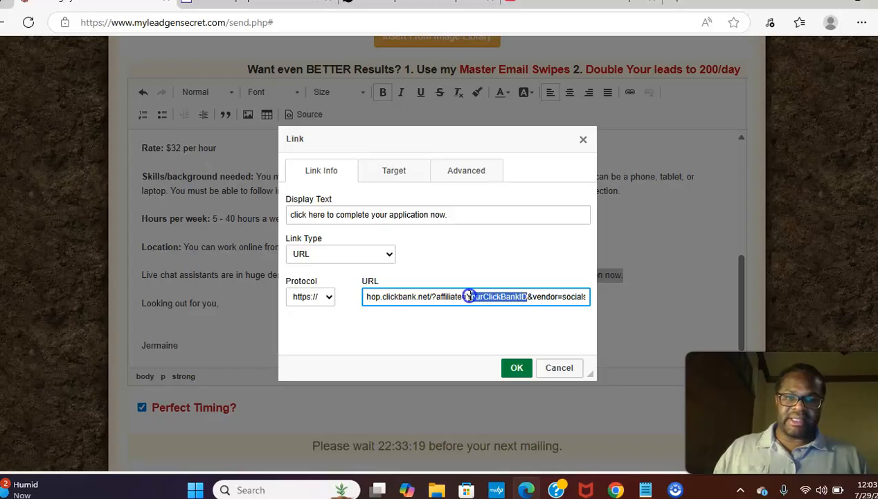
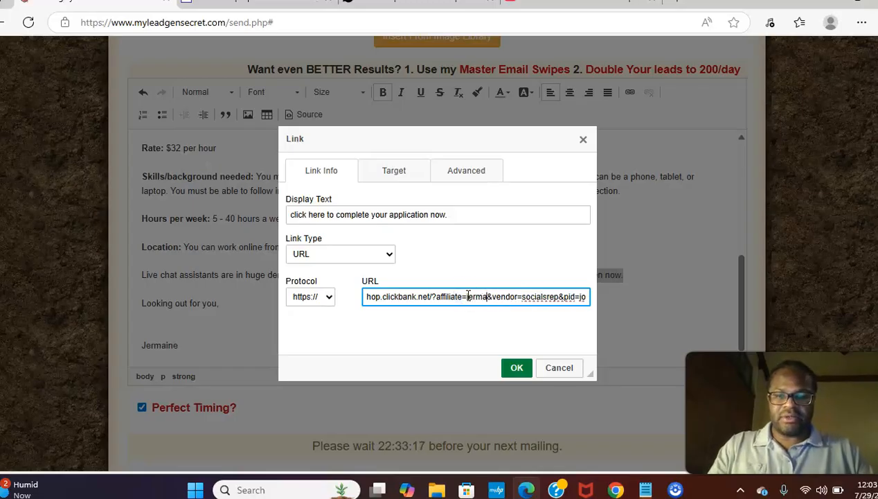
click(519, 368)
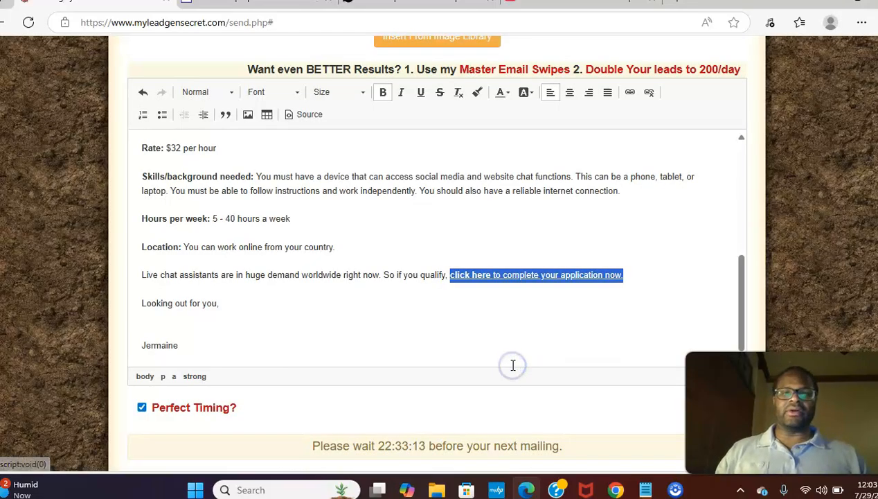
click(513, 365)
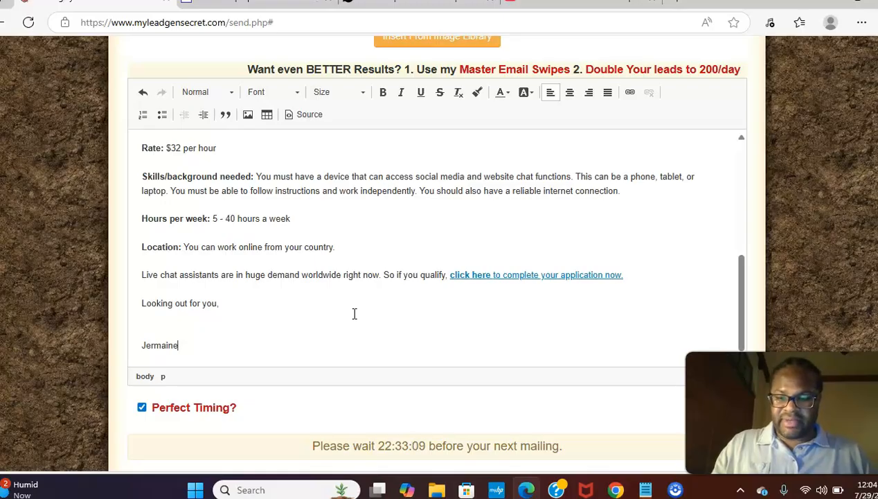
Select the entire email body and set its font size to 18
key(ctrl+a)
click(359, 93)
drag(392, 125, 392, 142)
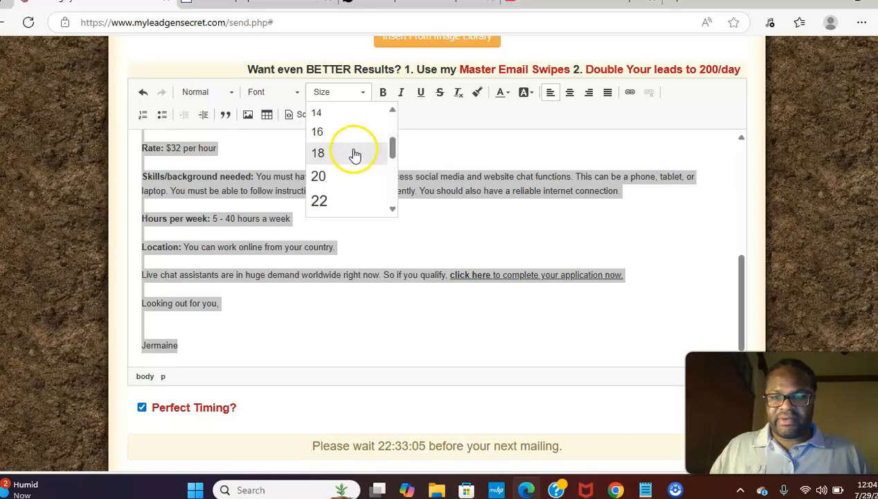
click(354, 154)
click(452, 286)
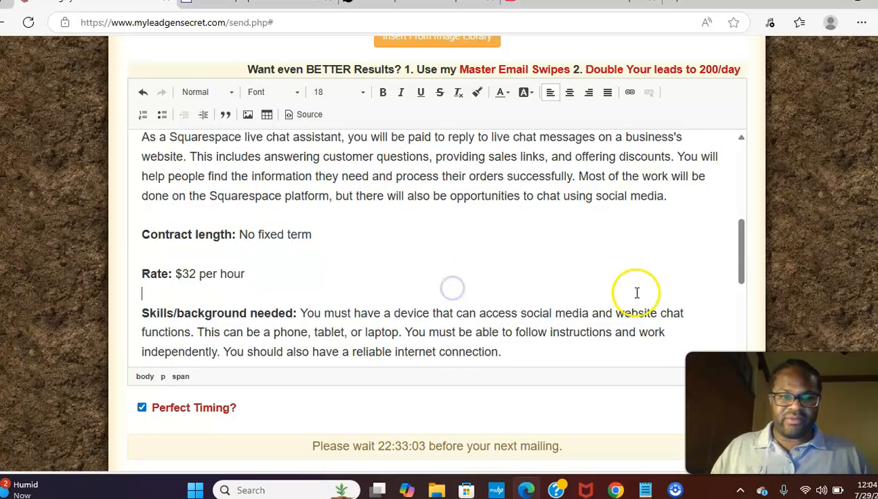
drag(741, 255, 739, 344)
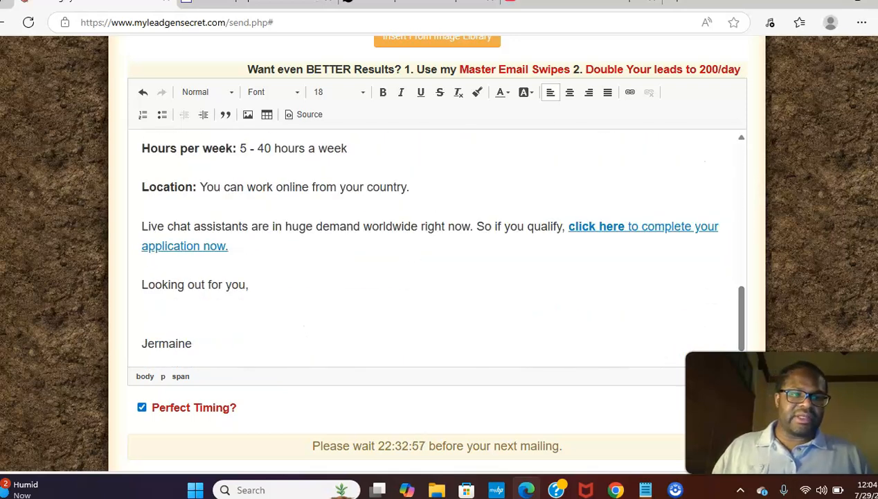
scroll(437, 253, down, 2)
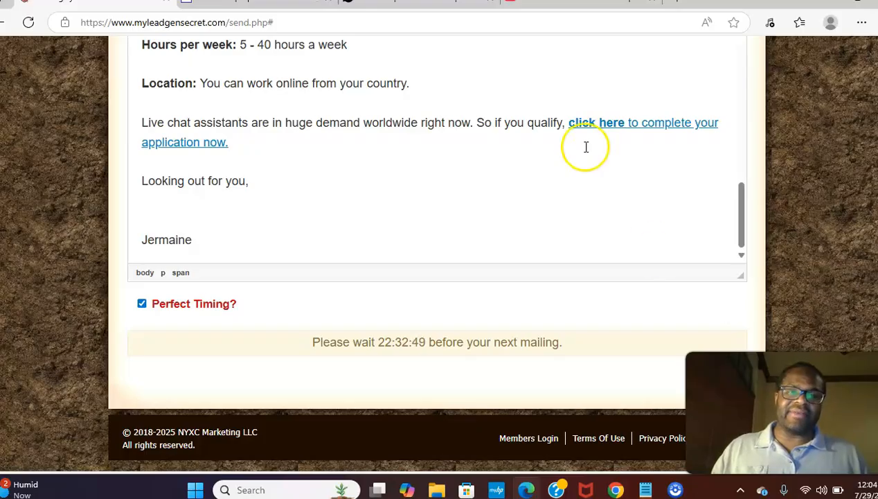
drag(738, 211, 749, 100)
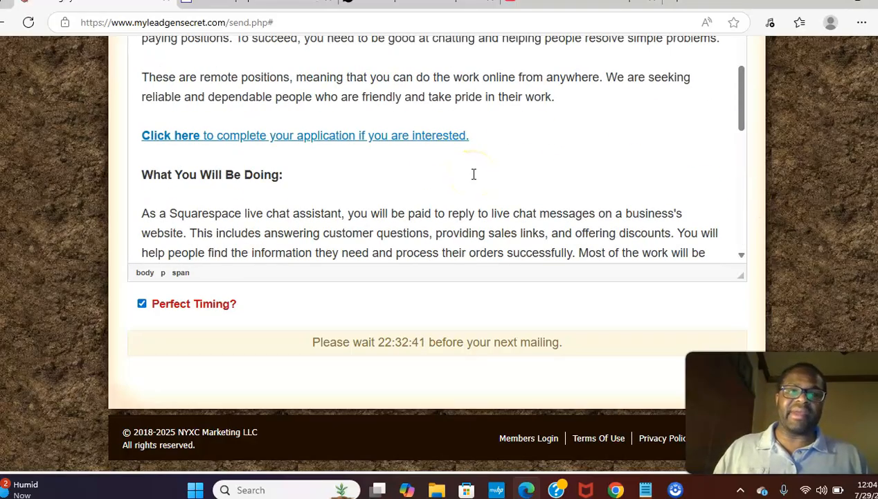
drag(741, 110, 736, 269)
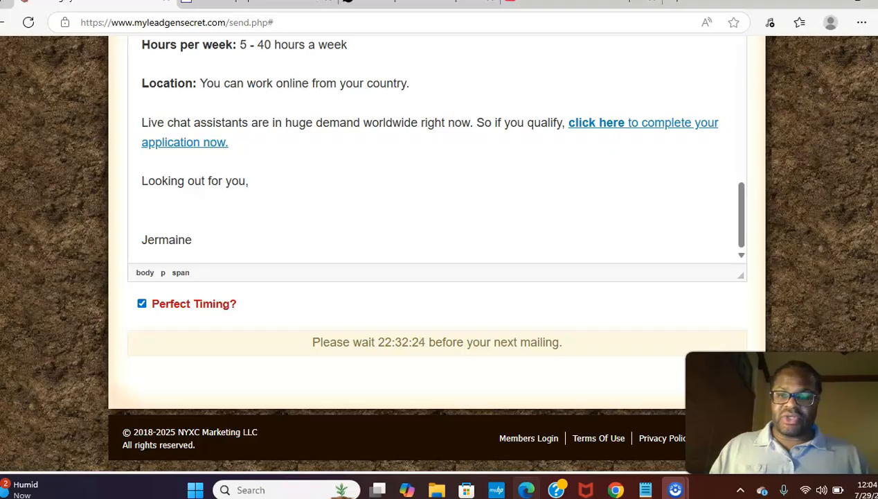
scroll(436, 250, up, 5)
scroll(437, 249, down, 5)
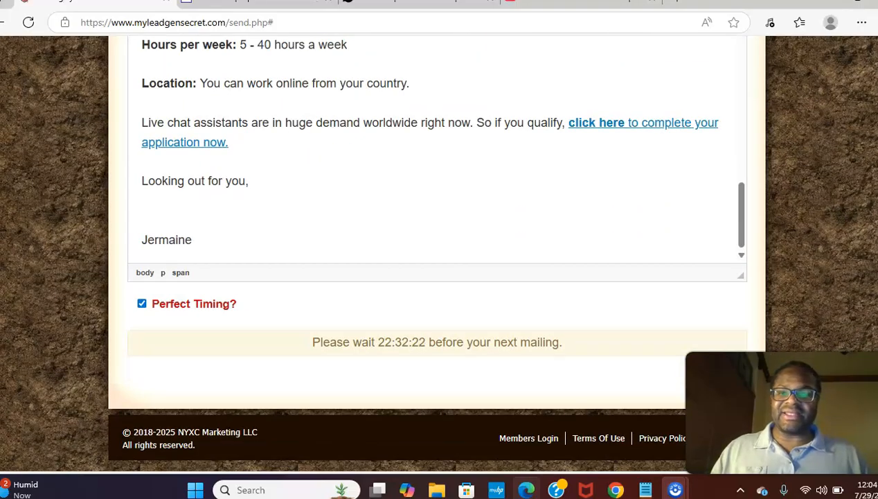
scroll(437, 250, up, 12)
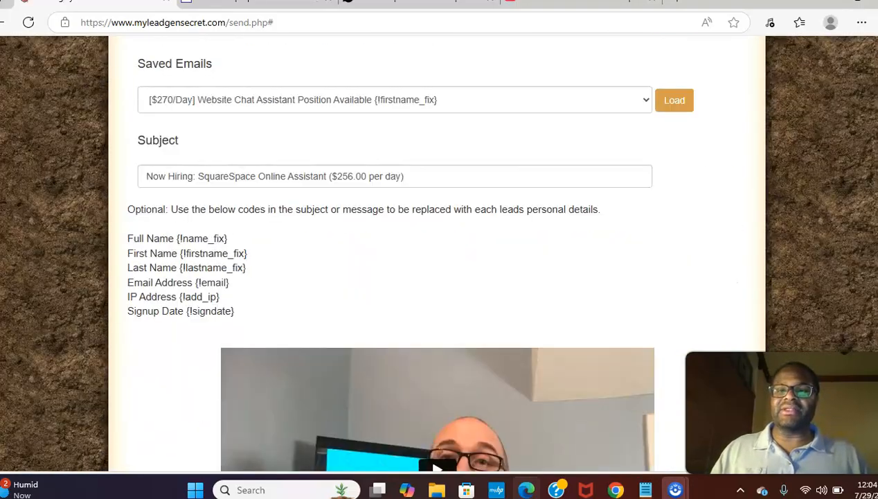
scroll(436, 249, down, 13)
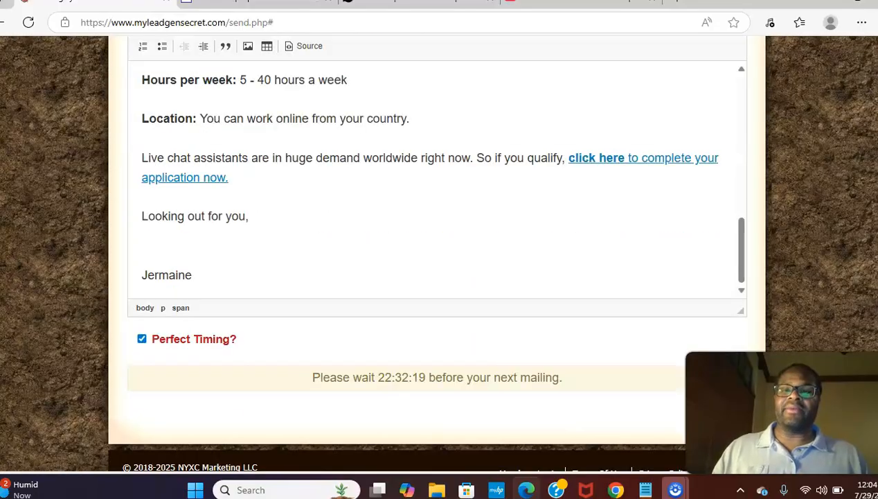
scroll(437, 249, up, 3)
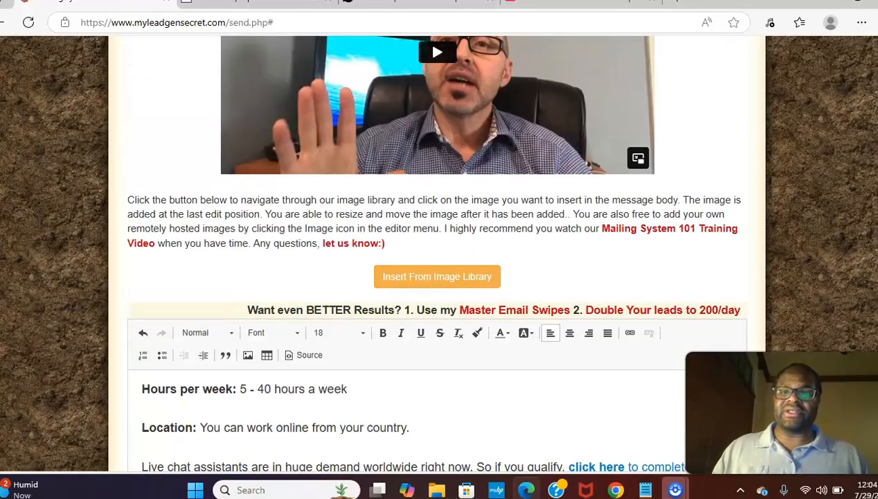
Go back to the SocialSaleRep swipes page and re-expand the Email 12 swipe copy
click(405, 7)
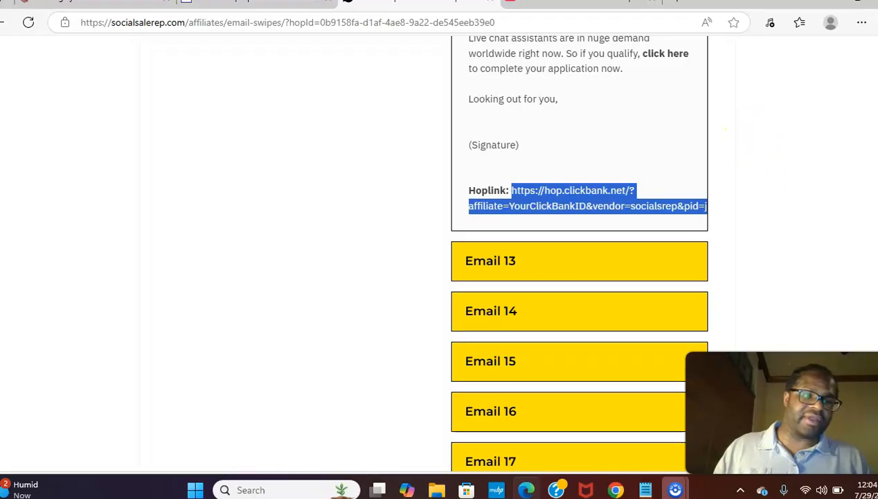
scroll(727, 135, up, 5)
scroll(725, 132, up, 10)
scroll(720, 145, down, 5)
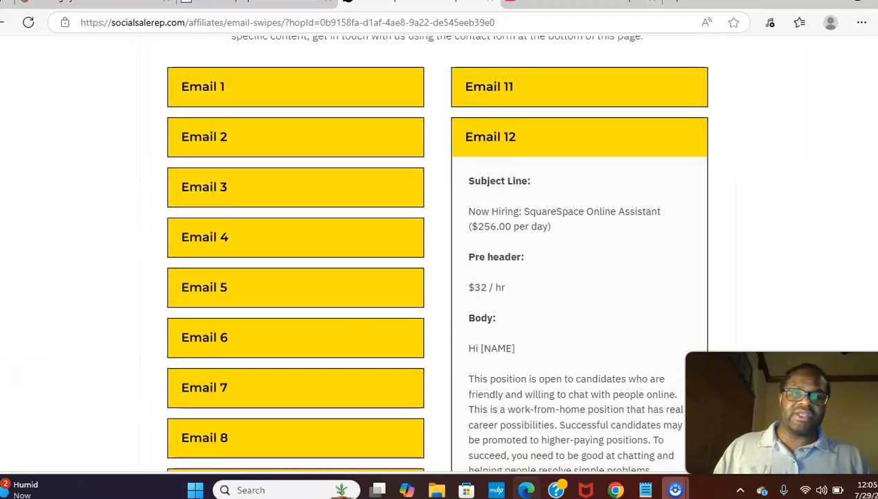
click(642, 140)
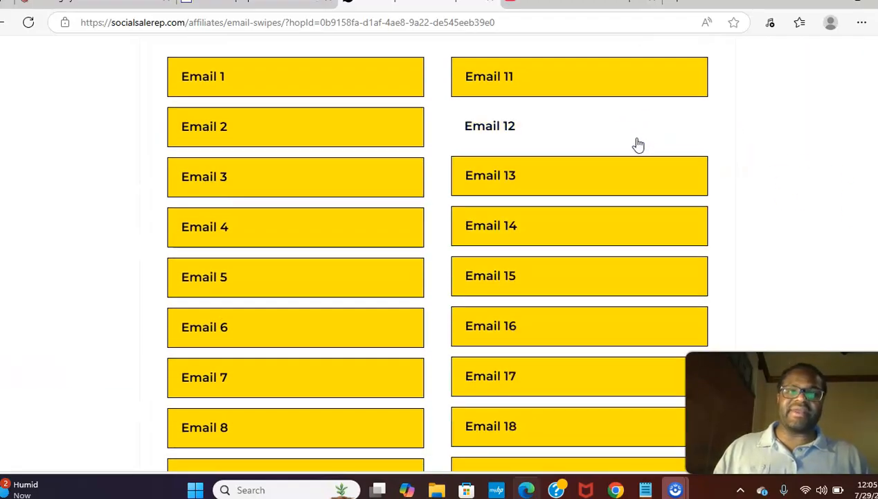
click(545, 145)
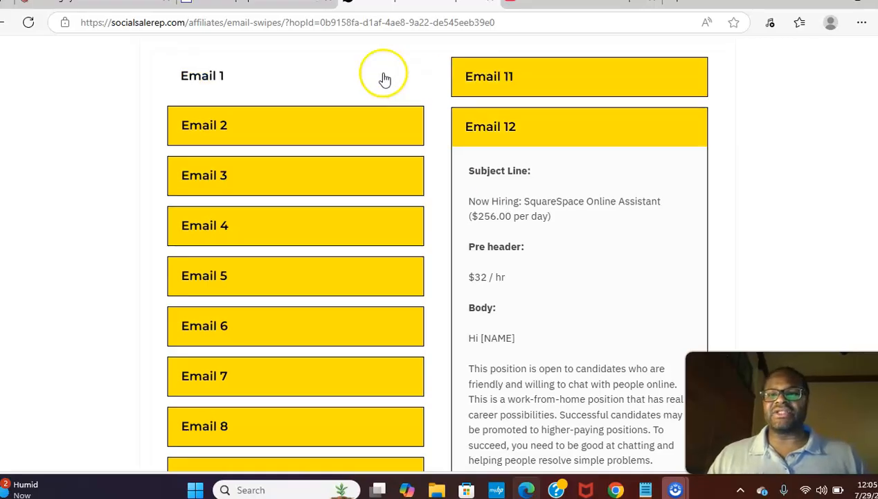
Log in to ClickBank using the browser's saved account e-mail and password
click(275, 7)
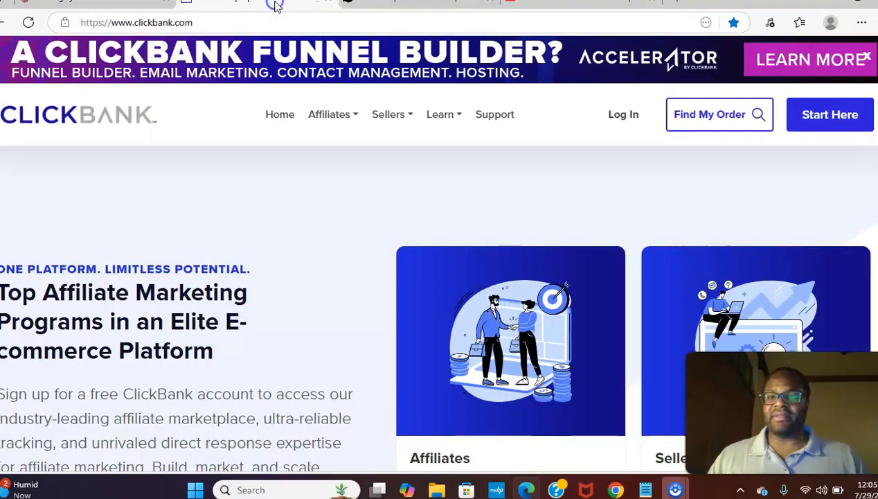
click(621, 122)
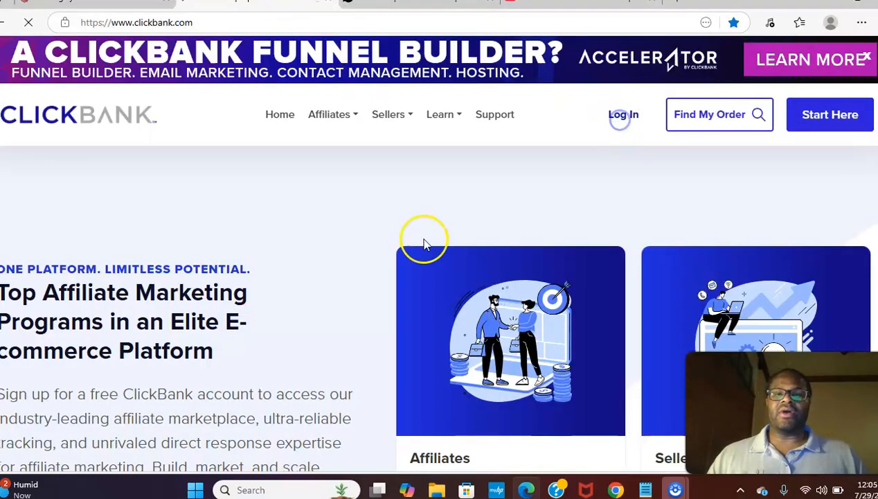
click(179, 285)
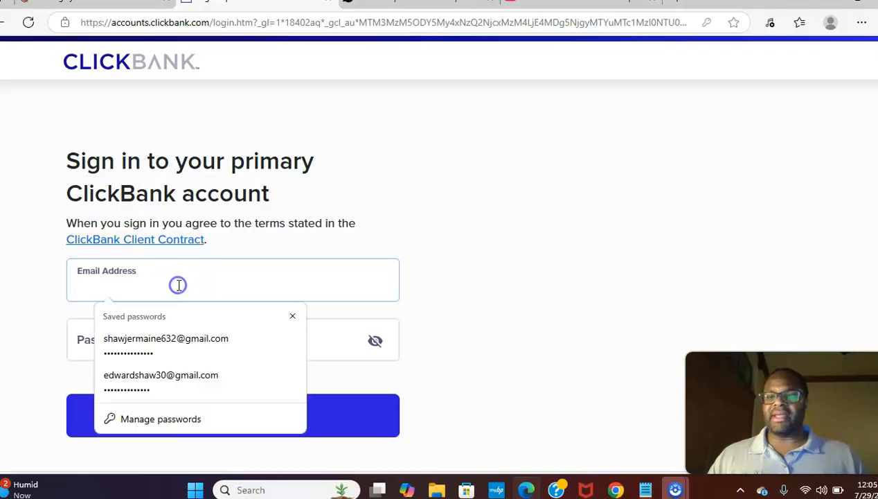
click(172, 338)
click(196, 343)
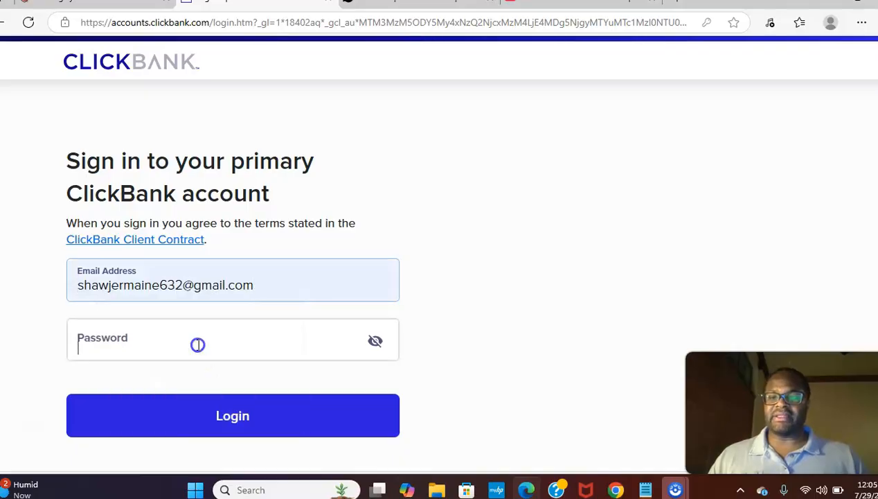
click(217, 232)
click(228, 410)
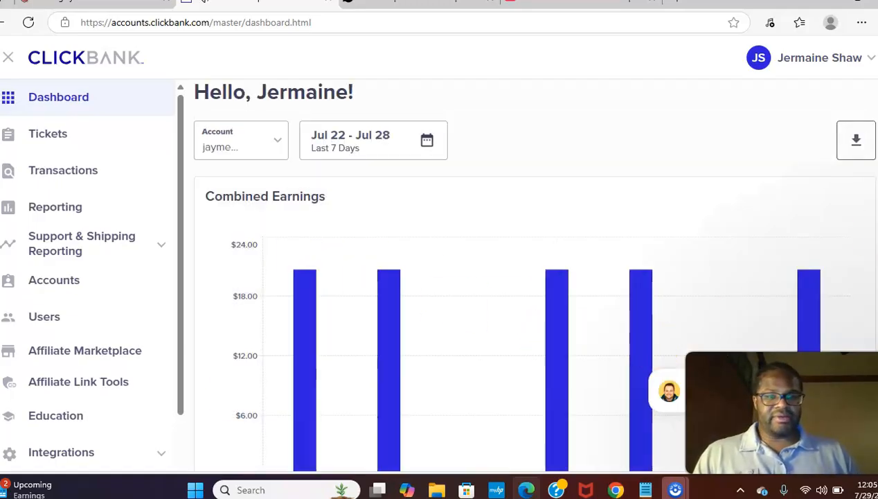
Scroll down the dashboard to the Jul 22 – Jul 28 Combined Earnings chart
scroll(530, 272, down, 2)
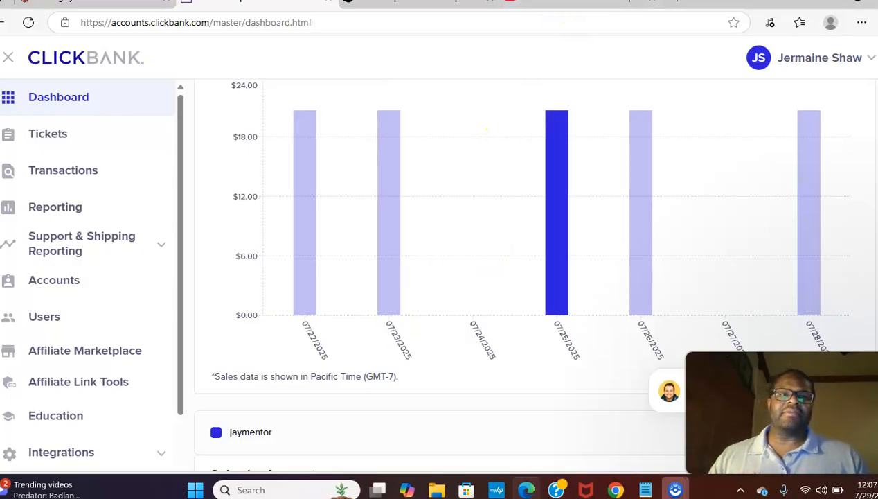
Expand the full description on the YouTube video page
click(572, 5)
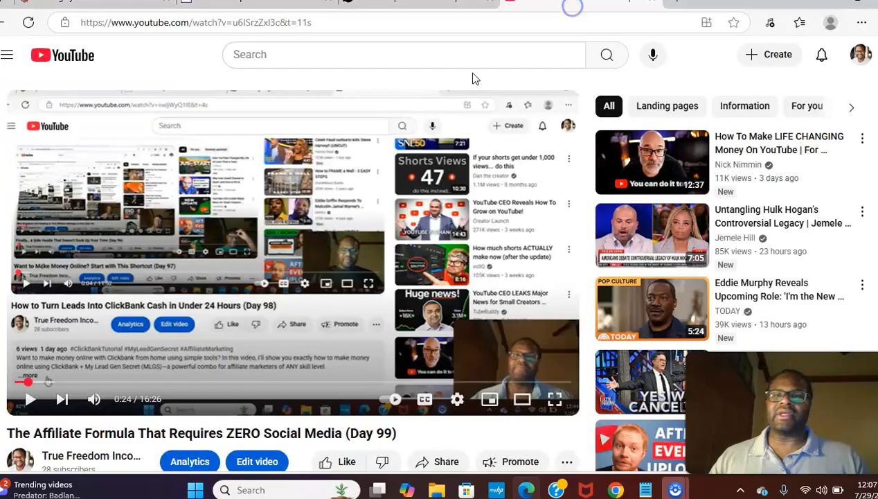
scroll(254, 342, down, 3)
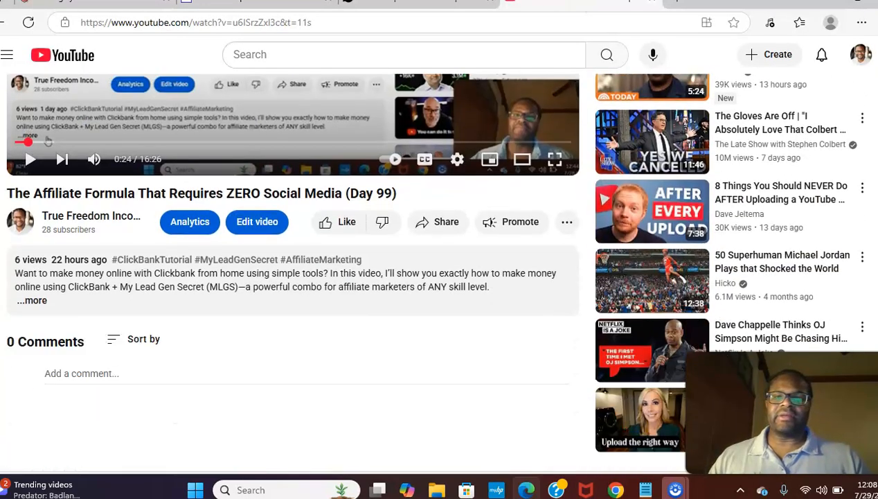
click(34, 302)
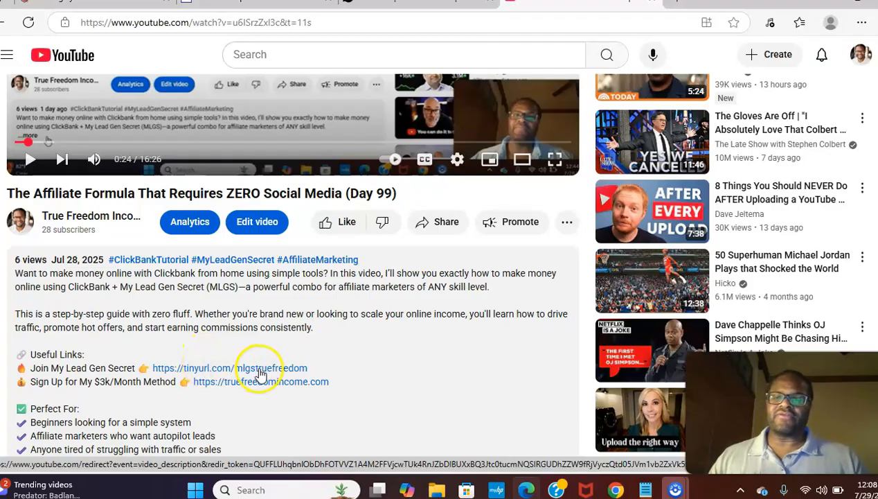
Cycle through the send page, swipes and YouTube tabs back to ClickBank's earnings chart
click(113, 4)
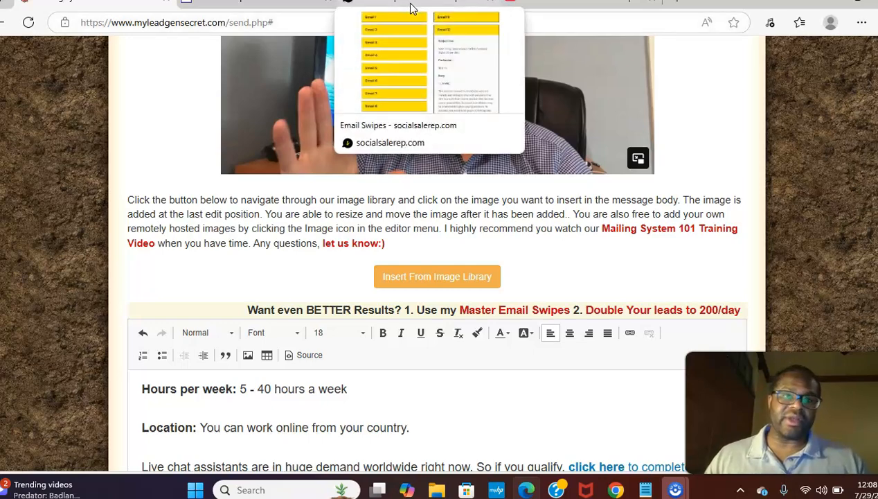
click(411, 7)
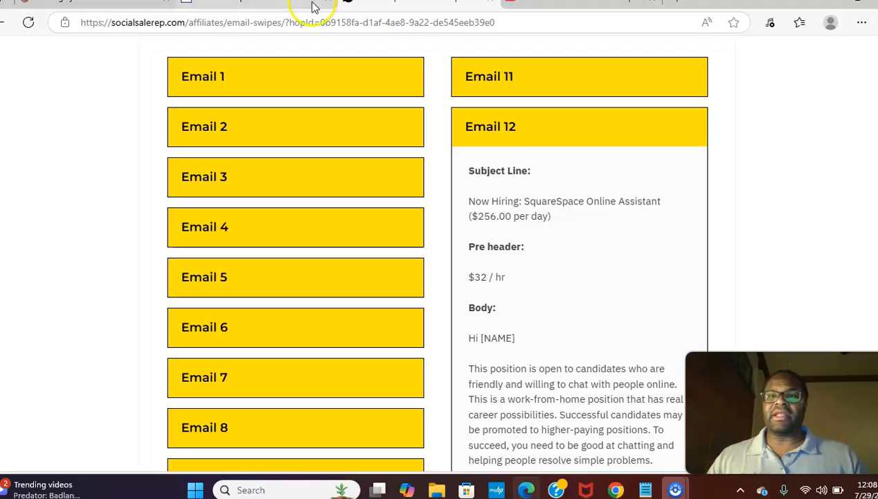
click(556, 7)
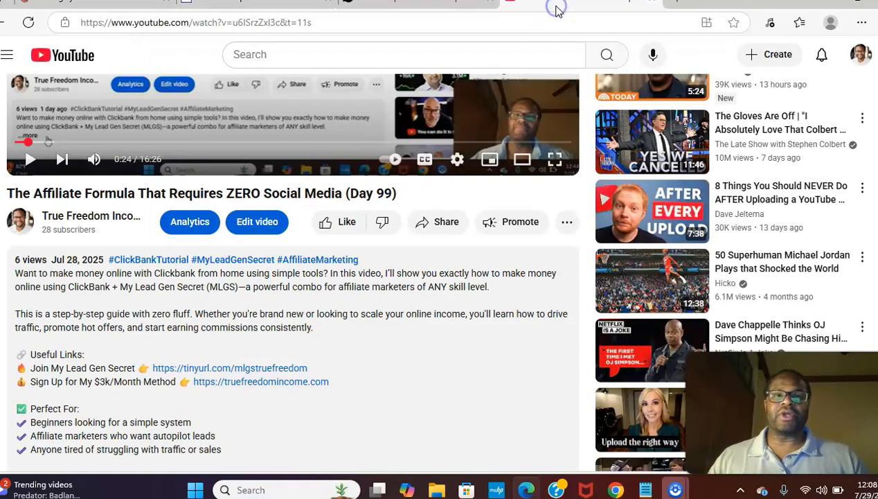
click(275, 9)
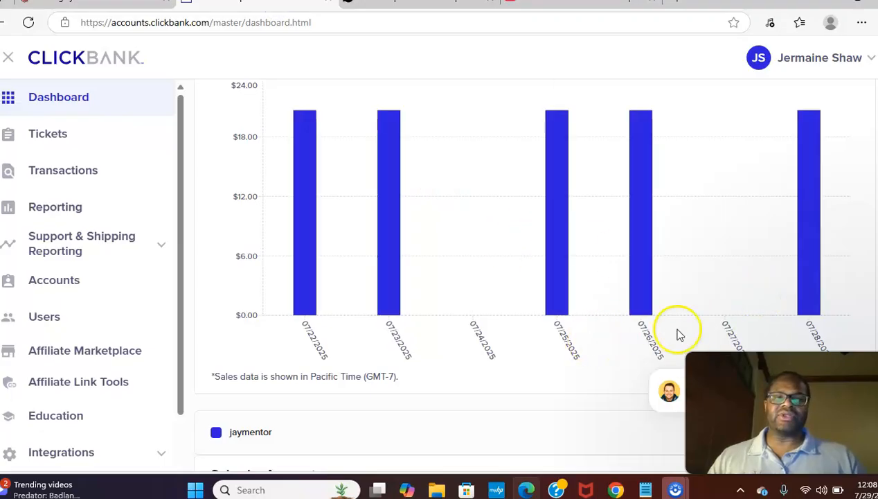
mouse_move(637, 275)
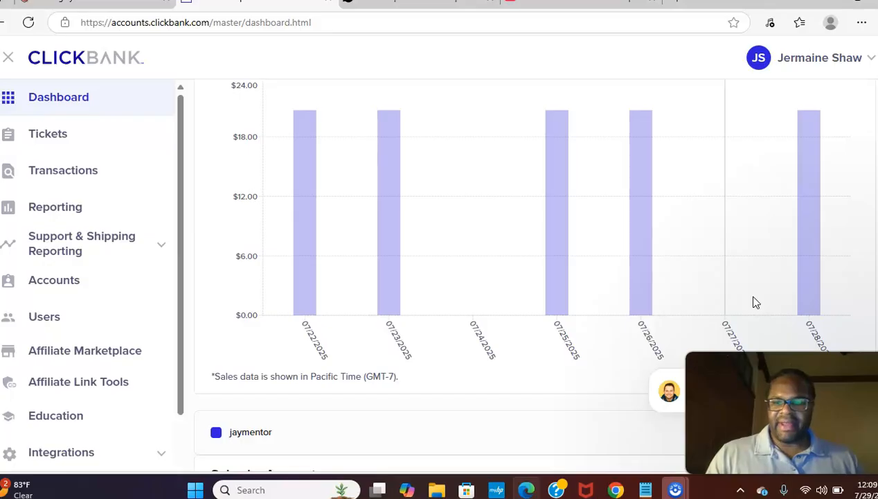
mouse_move(807, 295)
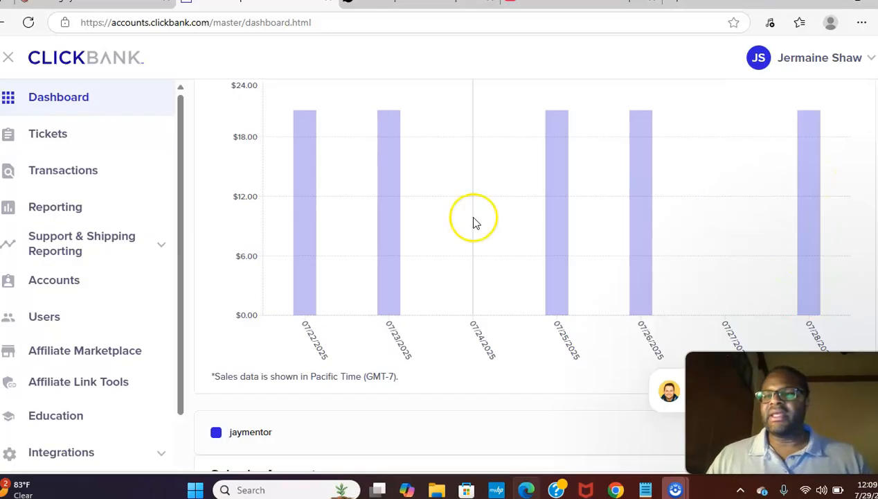
In Reporting, highlight top seller socialsrep's 601 hops, 590 unique hops and 1 initial sale
click(43, 214)
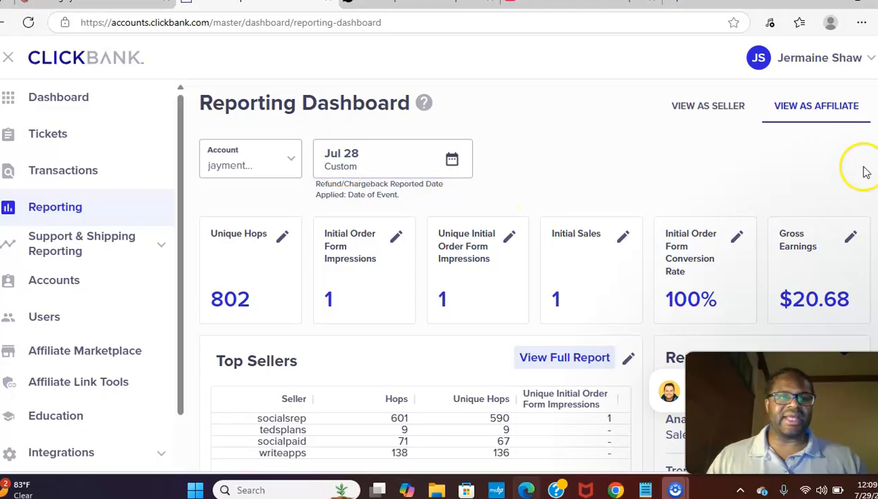
scroll(533, 277, down, 1)
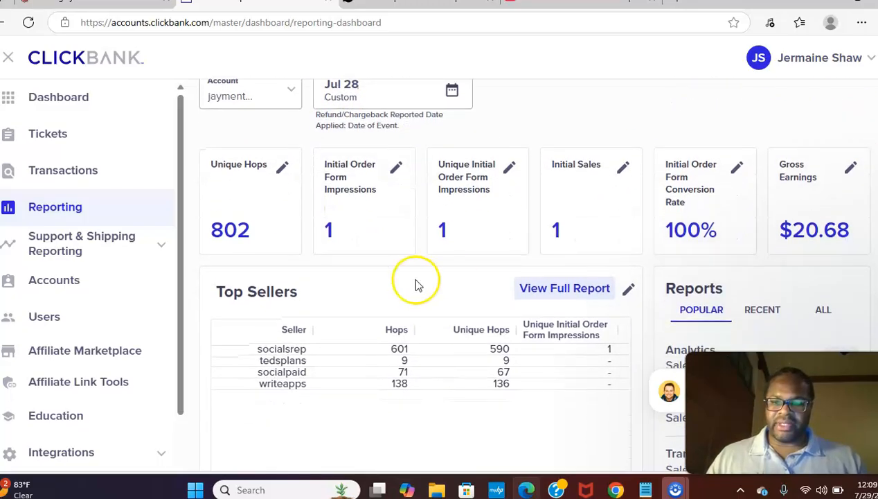
drag(258, 351, 310, 350)
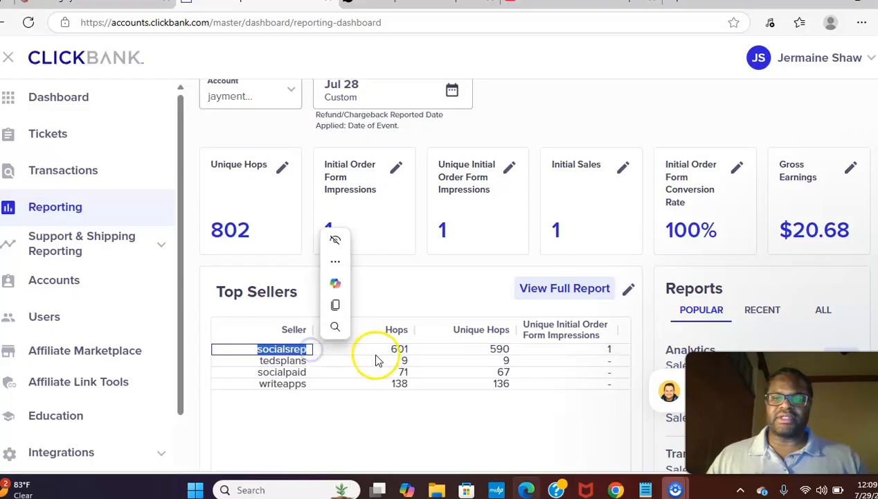
click(396, 350)
double_click(396, 350)
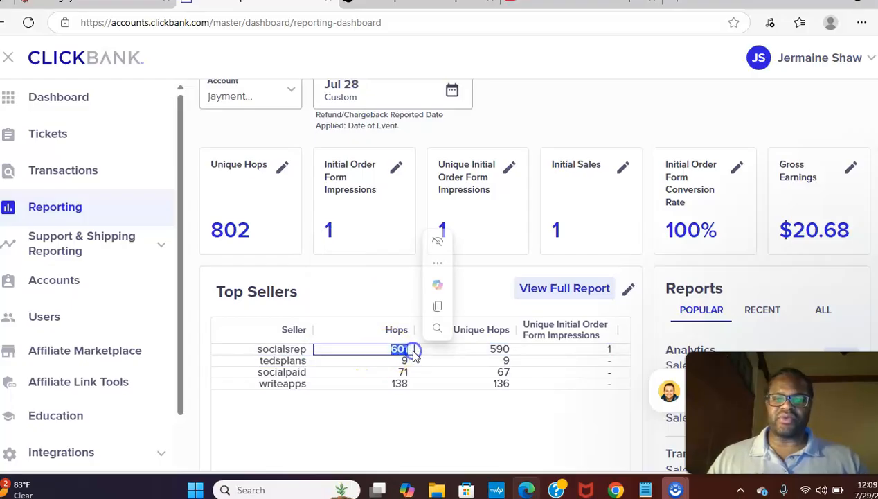
click(485, 351)
drag(485, 351, 513, 353)
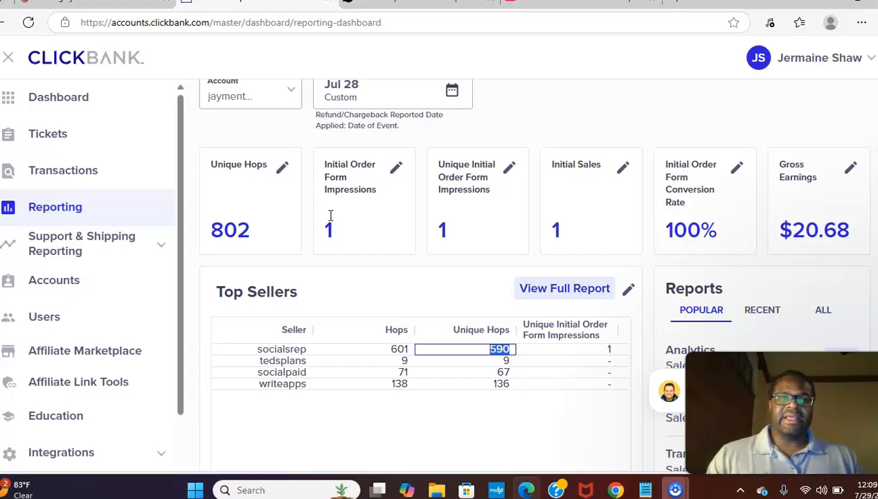
drag(552, 230, 567, 234)
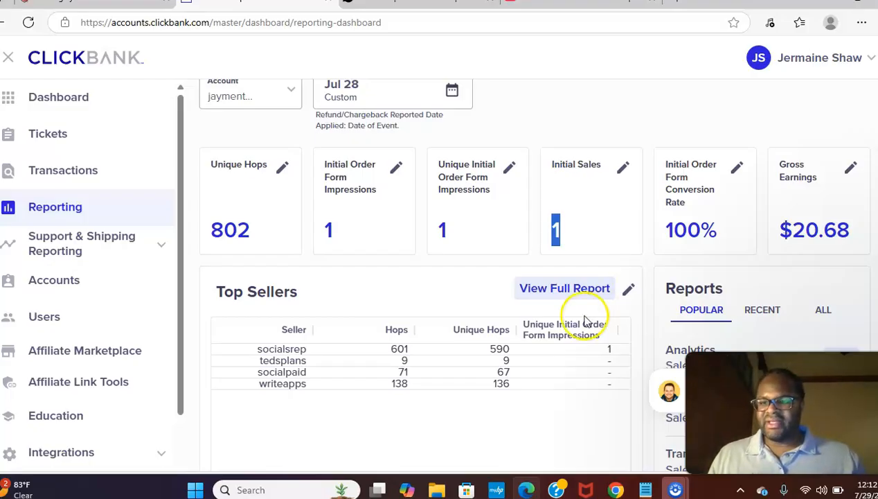
click(58, 293)
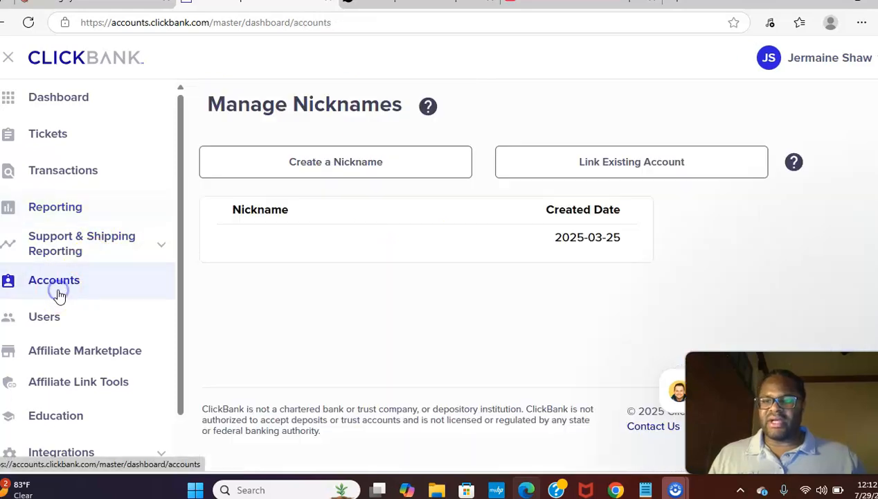
Open the account's home page and highlight the $95.23 gross for week ending 2025-07-01
click(264, 247)
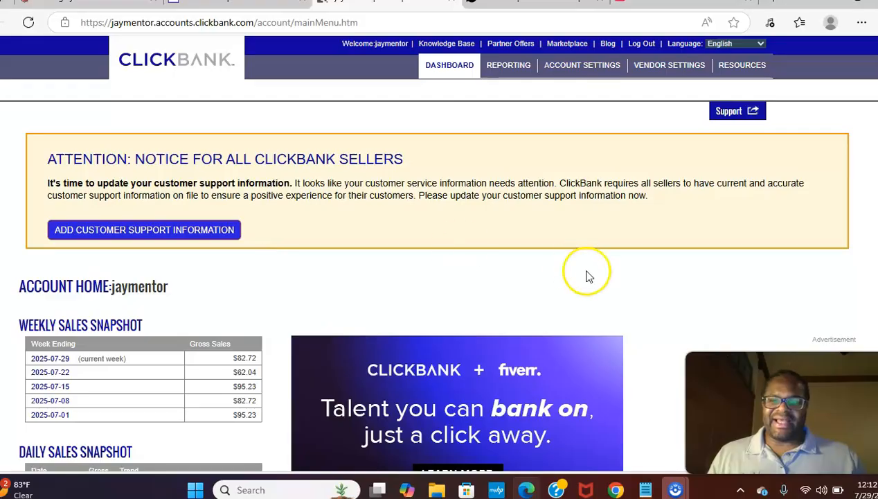
scroll(439, 277, down, 4)
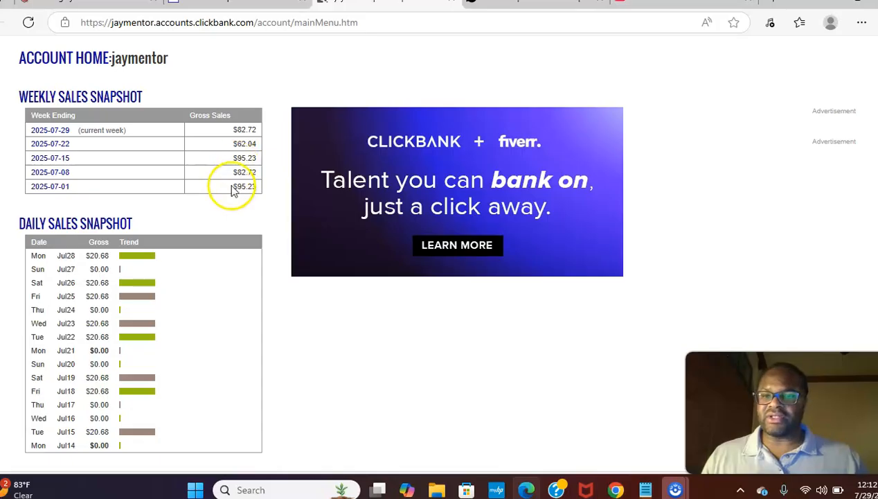
drag(233, 187, 250, 192)
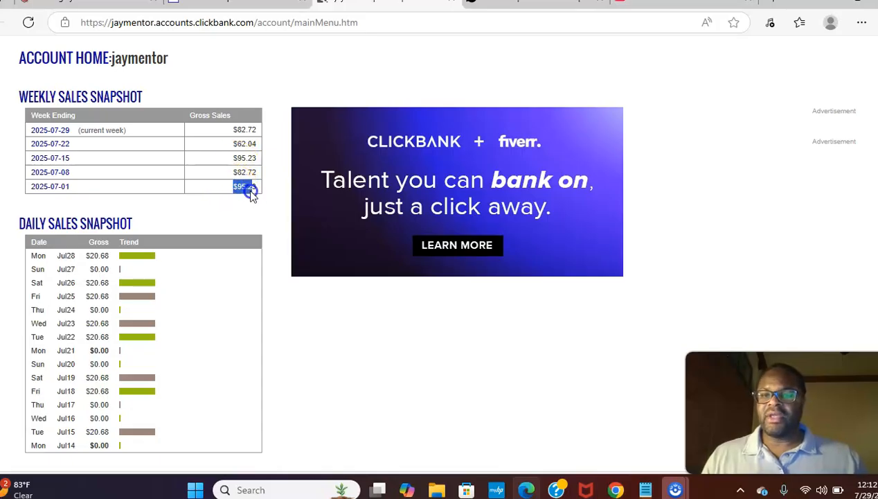
click(236, 184)
mouse_move(235, 183)
mouse_down()
mouse_move(248, 194)
mouse_move(239, 200)
mouse_move(250, 194)
mouse_move(236, 188)
mouse_move(254, 188)
mouse_move(242, 188)
mouse_up()
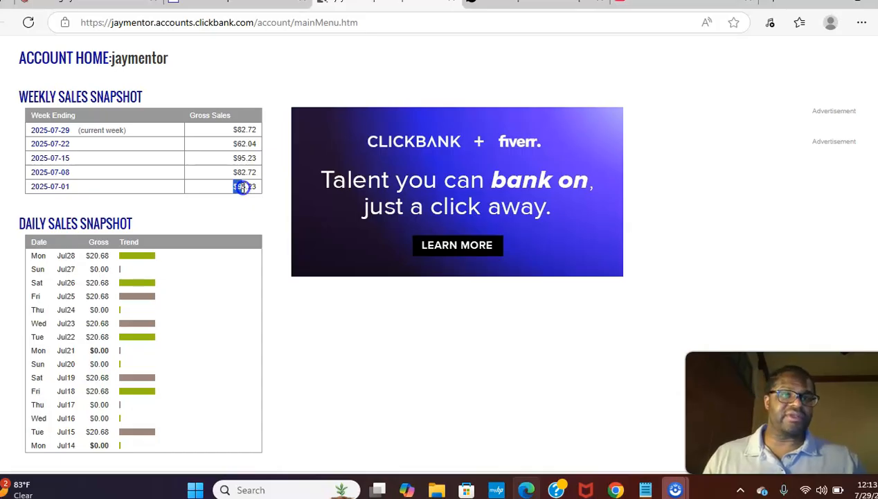
drag(243, 188, 247, 188)
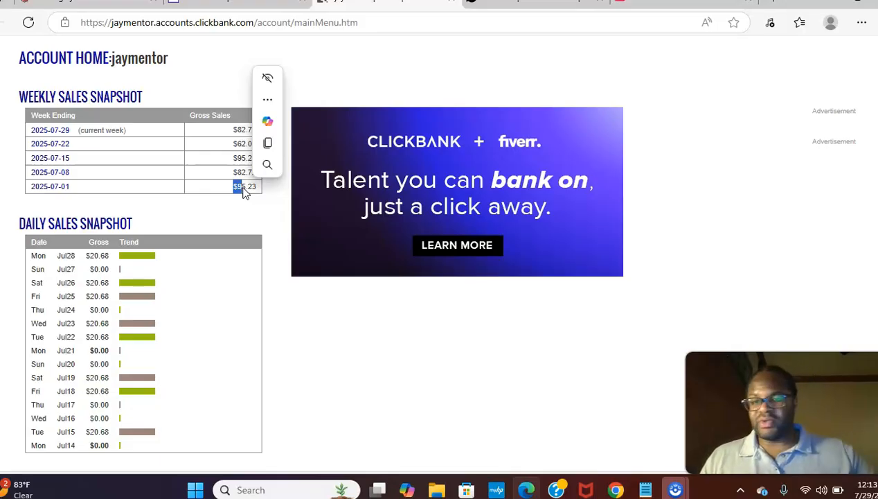
click(244, 189)
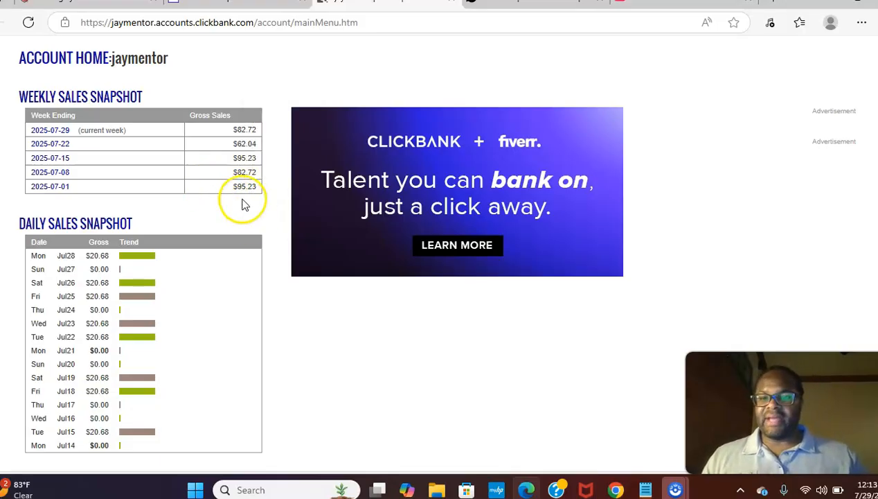
drag(233, 127, 248, 192)
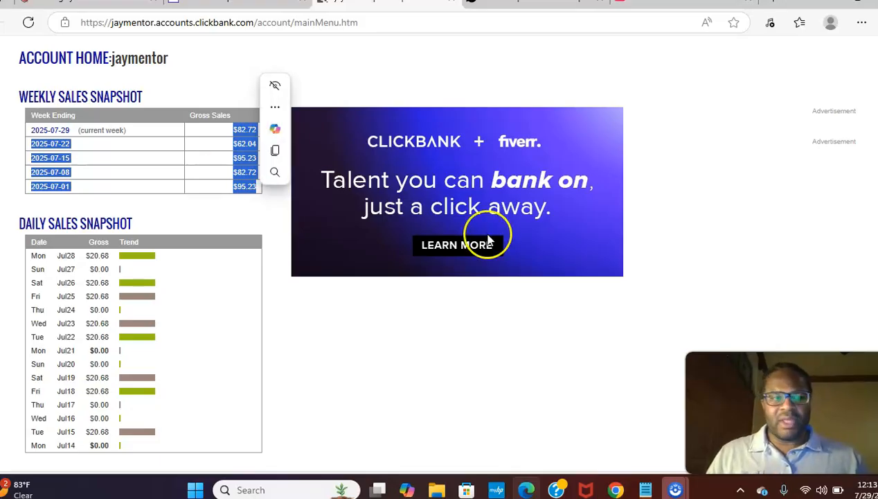
scroll(858, 325, up, 2)
scroll(439, 249, up, 1)
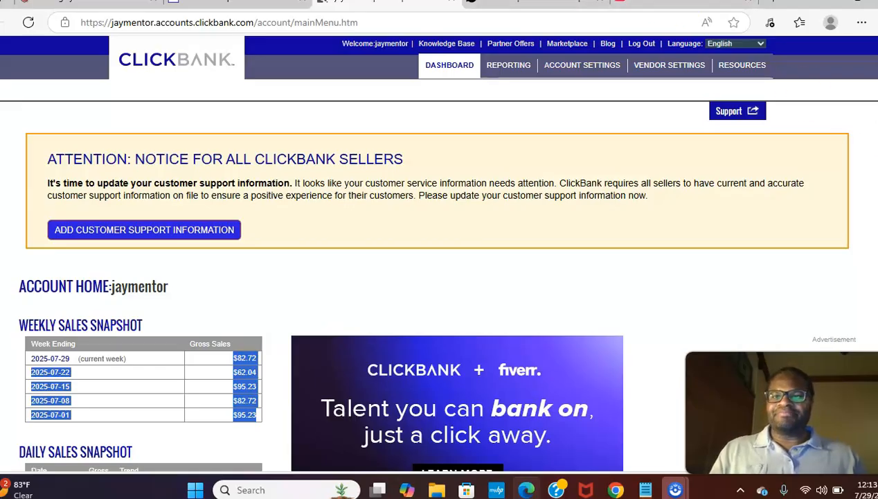
Go back to the ClickBank Dashboard and scroll to the Combined Earnings chart
click(270, 5)
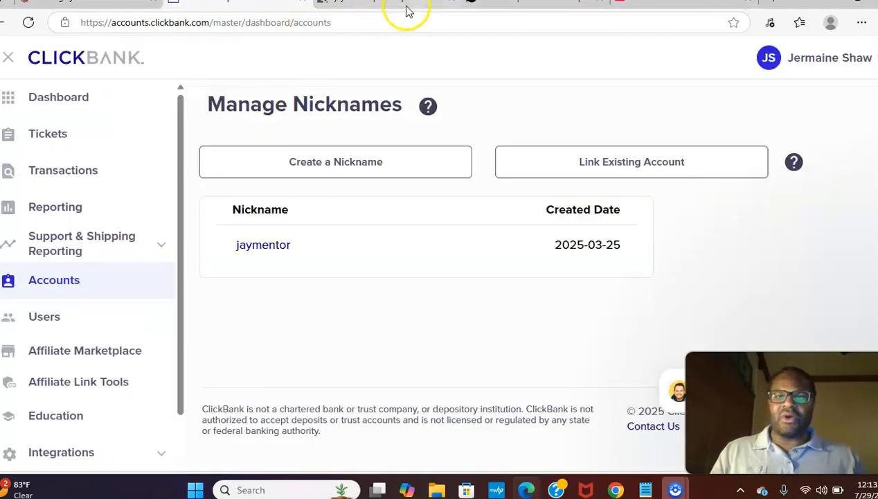
click(61, 99)
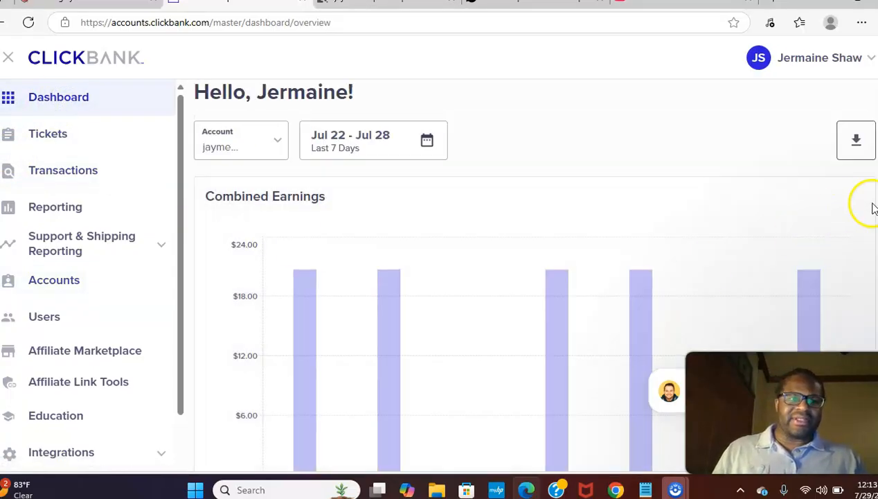
scroll(533, 291, down, 2)
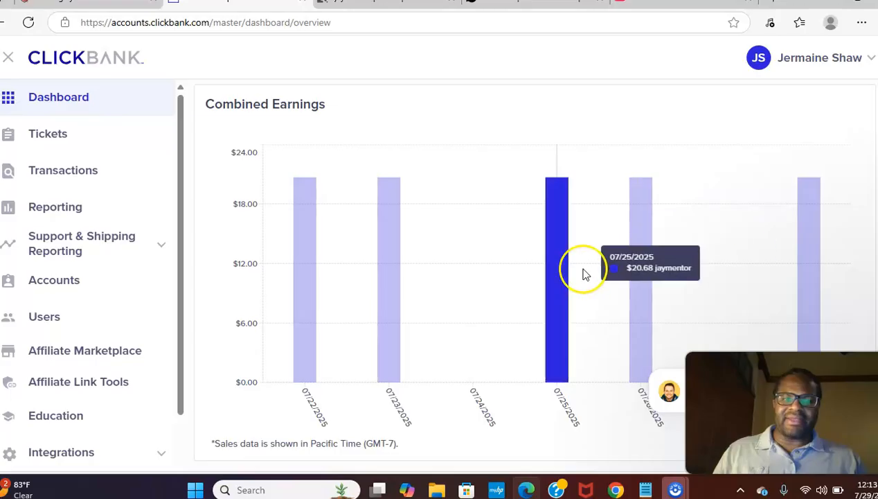